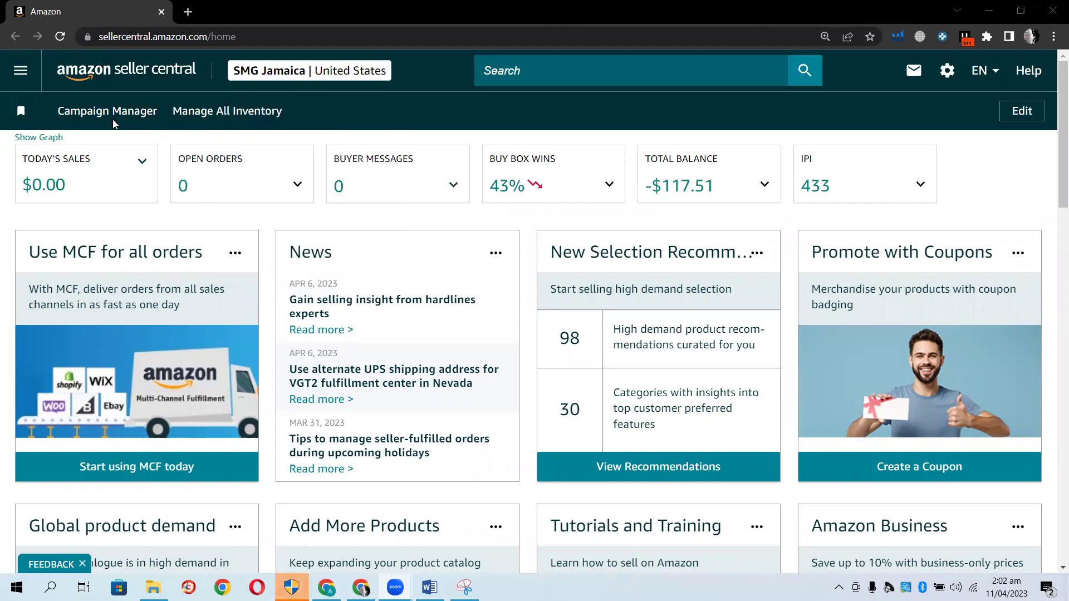
- Open Campaign Manager from Seller Central and start creating a new Sponsored Products campaign
left_click(35, 73)
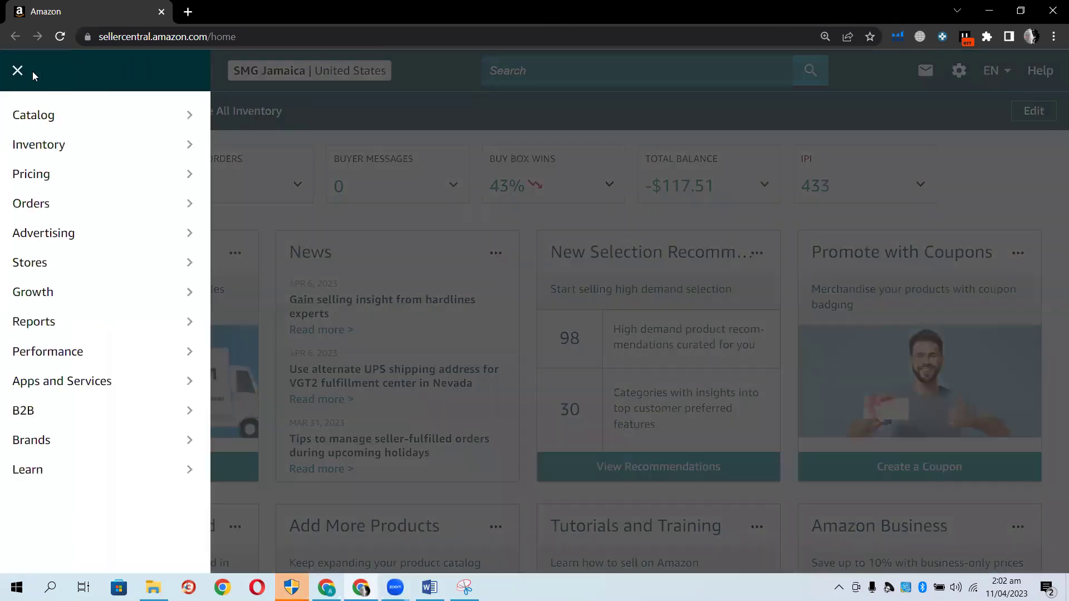
mouse_move(73, 230)
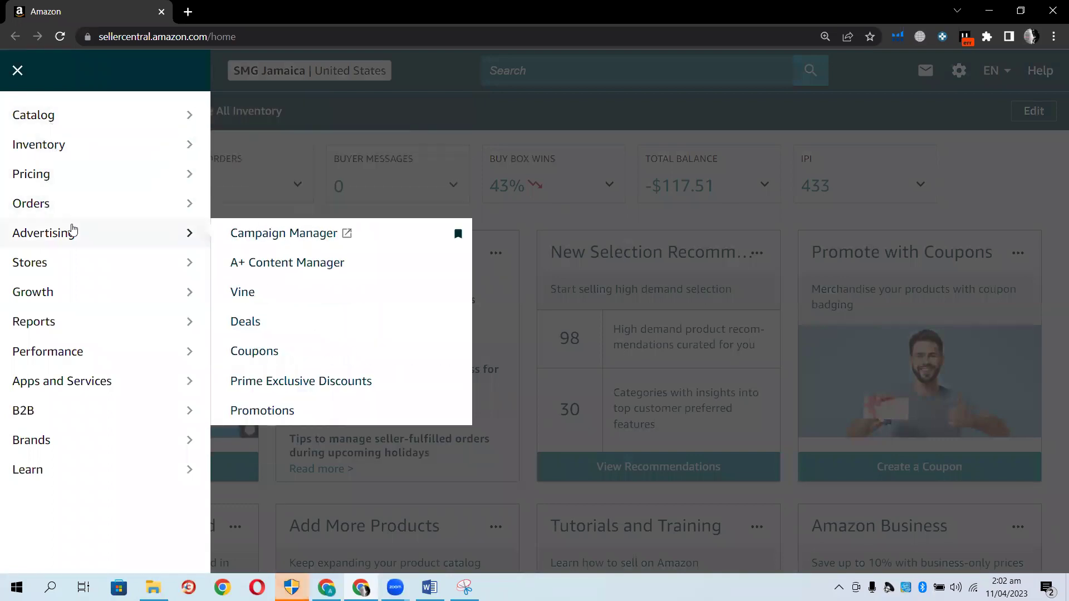
left_click(261, 233)
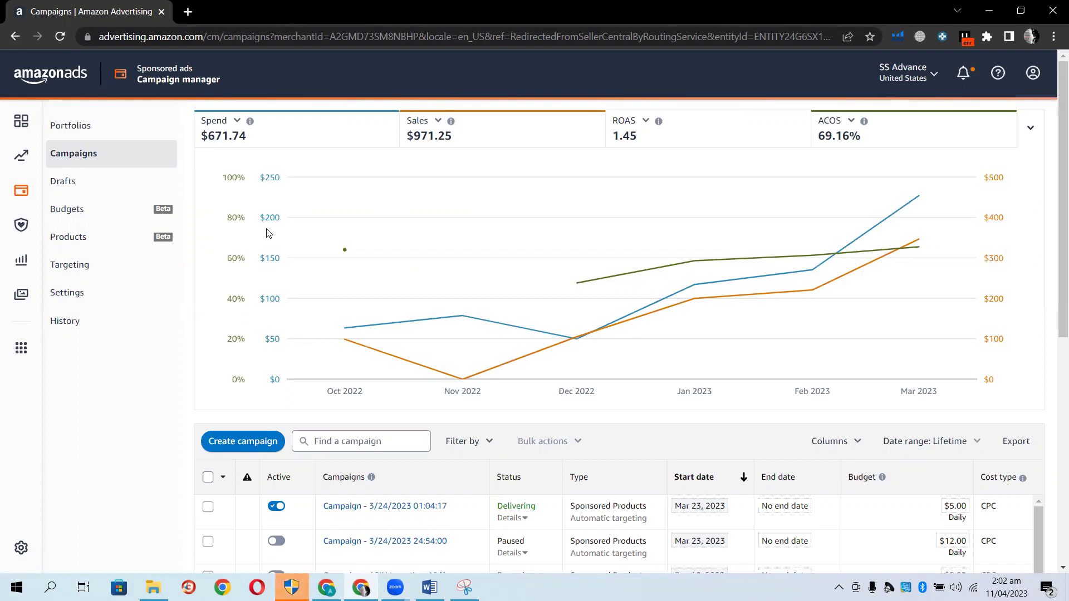
left_click(232, 451)
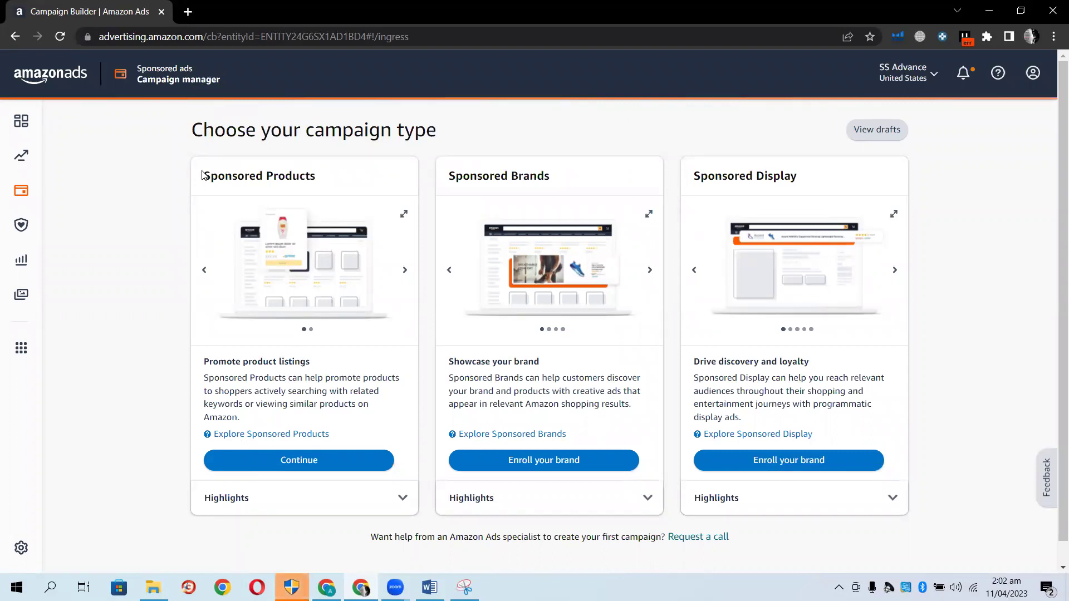
left_click(279, 465)
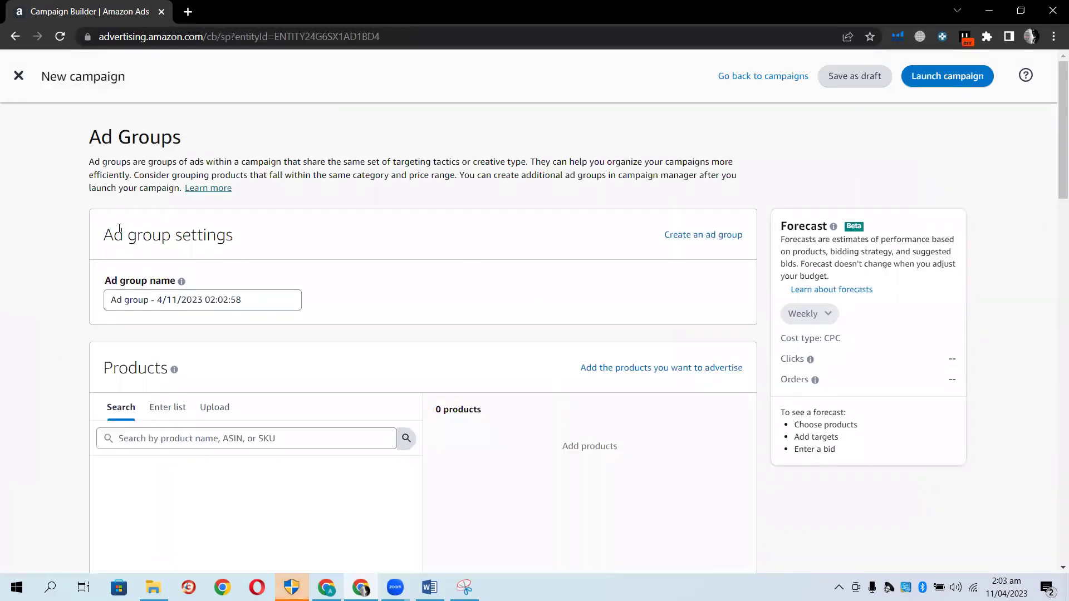
- Replace the default ad group name with "Auto Sink Splash 11 04 2023"
triple_click(247, 297)
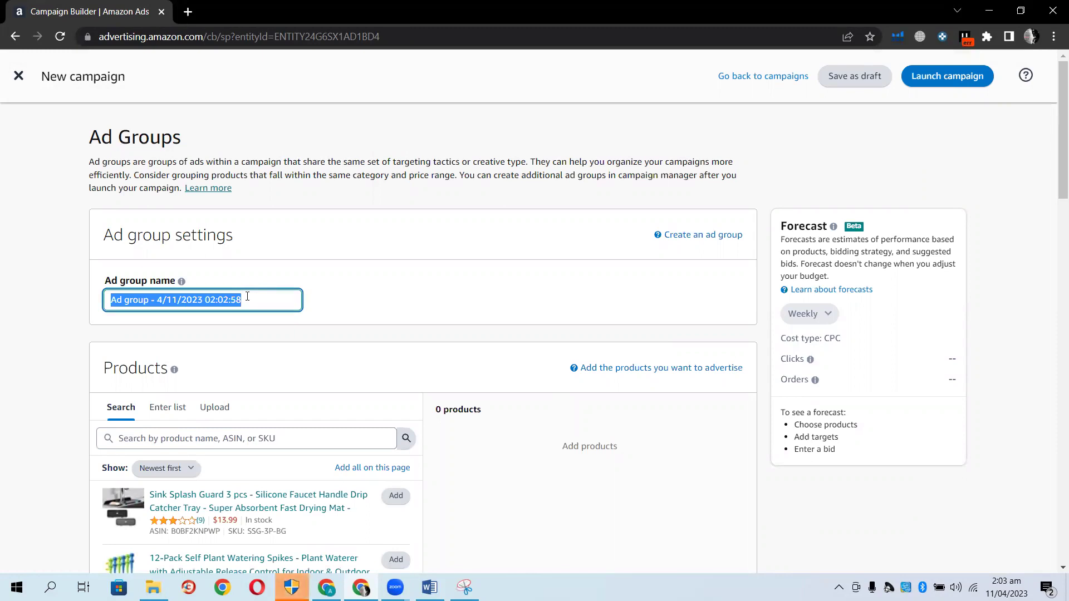
key("BackSpace")
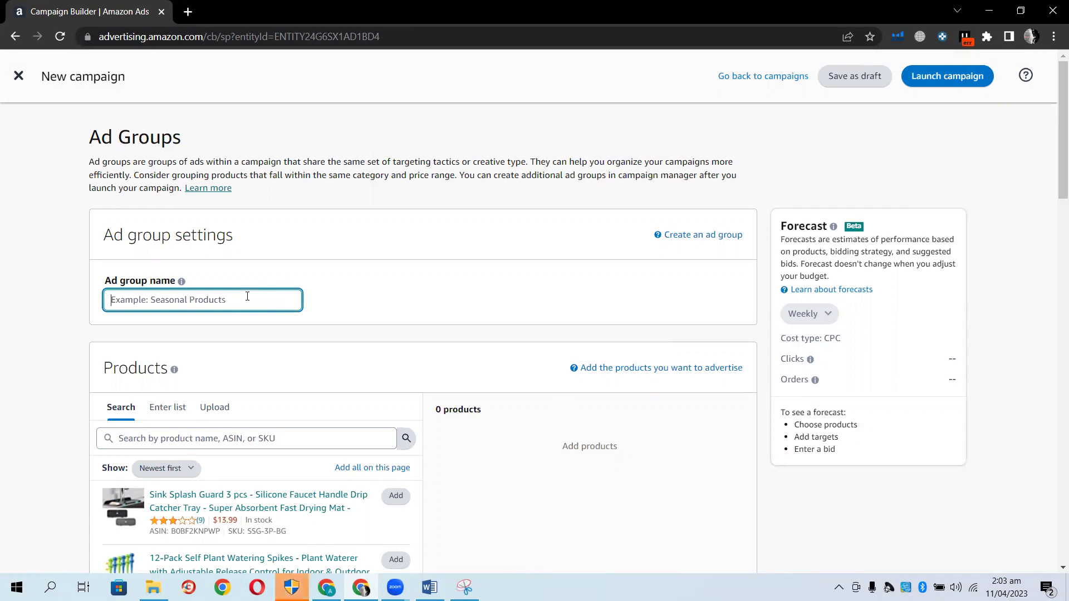
type("Auto ")
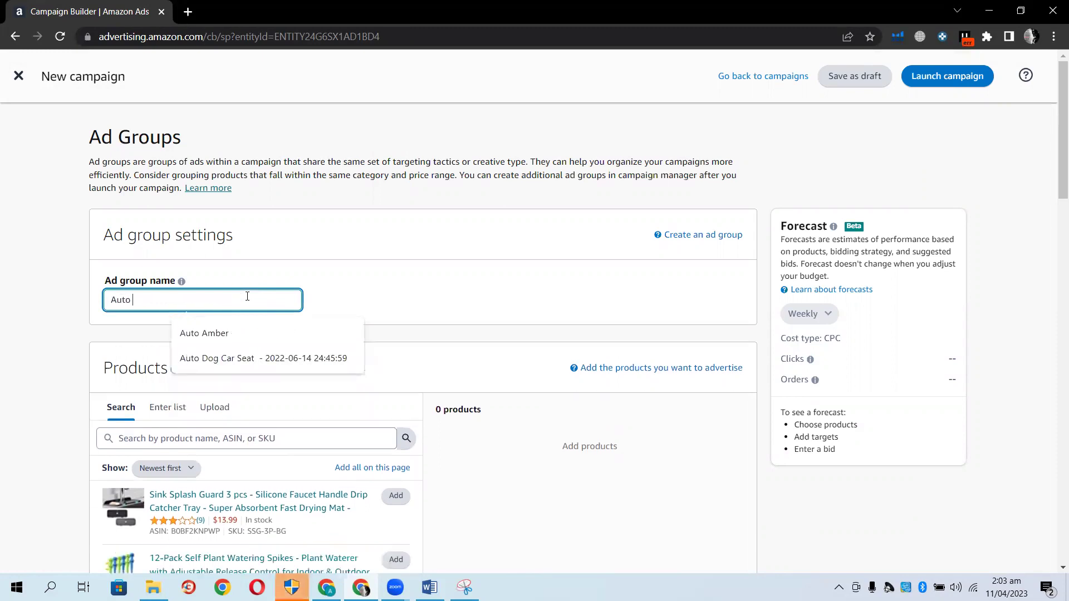
type("S")
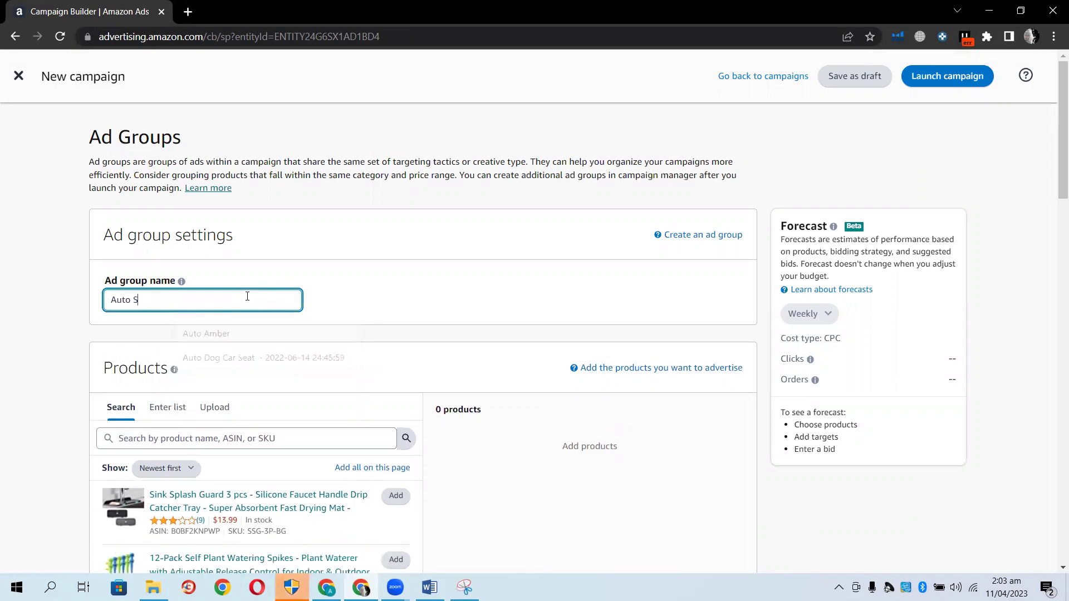
type("ink Splash")
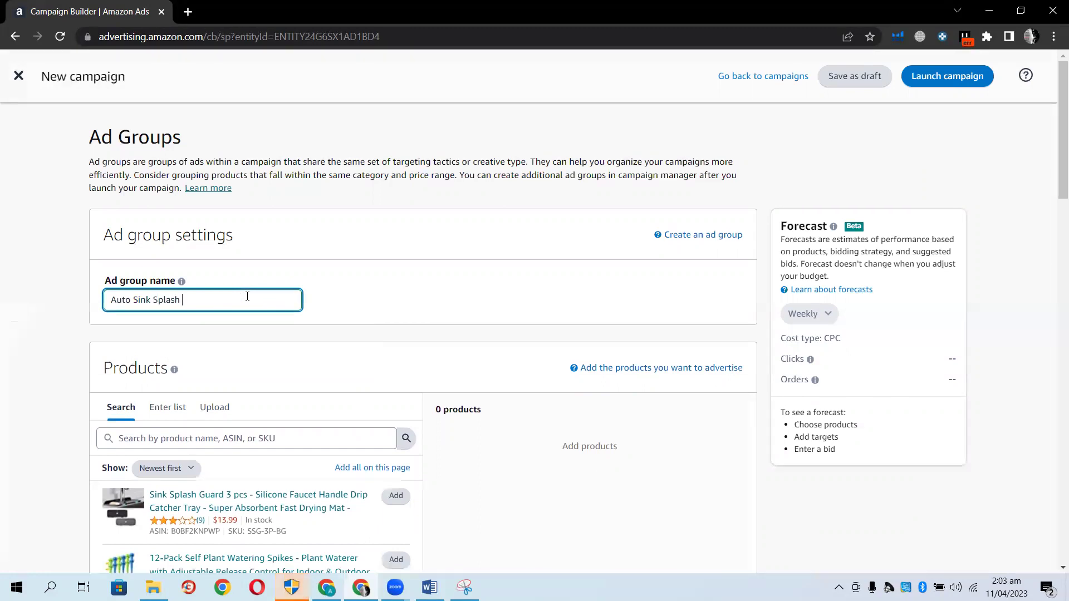
type(" 11 04 2023")
- Add the Sink Splash Guard 3 pcs listing to the products advertised in the ad group
key("ctrl+plus")
scroll(55, 367, "down", 1)
scroll(95, 353, "down", 1)
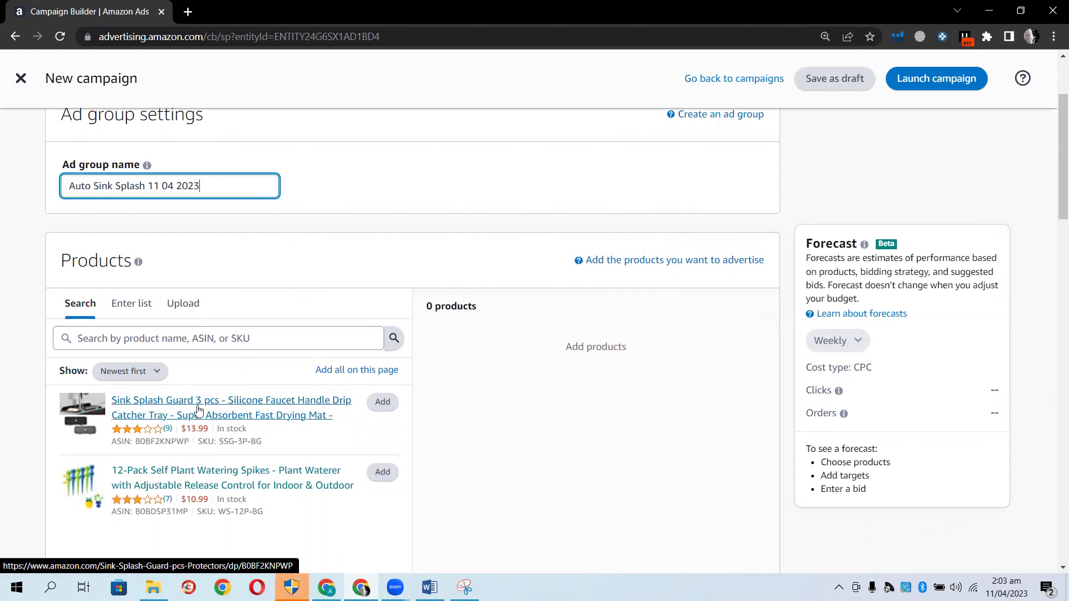
left_click(377, 403)
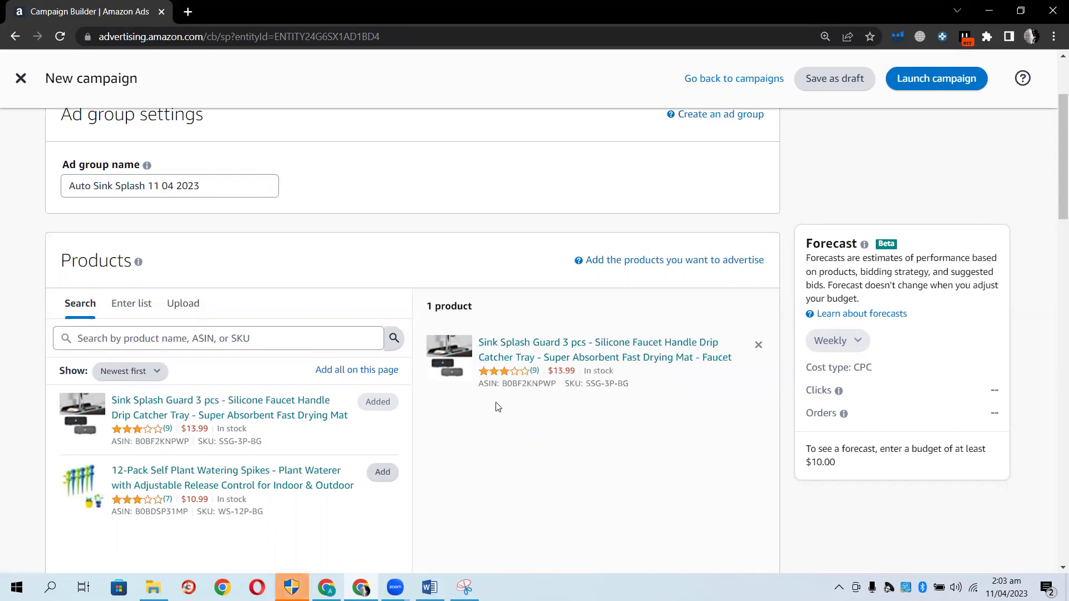
- Review the campaign's targeting choices and the default bid settings for automatic targeting
scroll(497, 406, "down", 3)
scroll(497, 407, "down", 5)
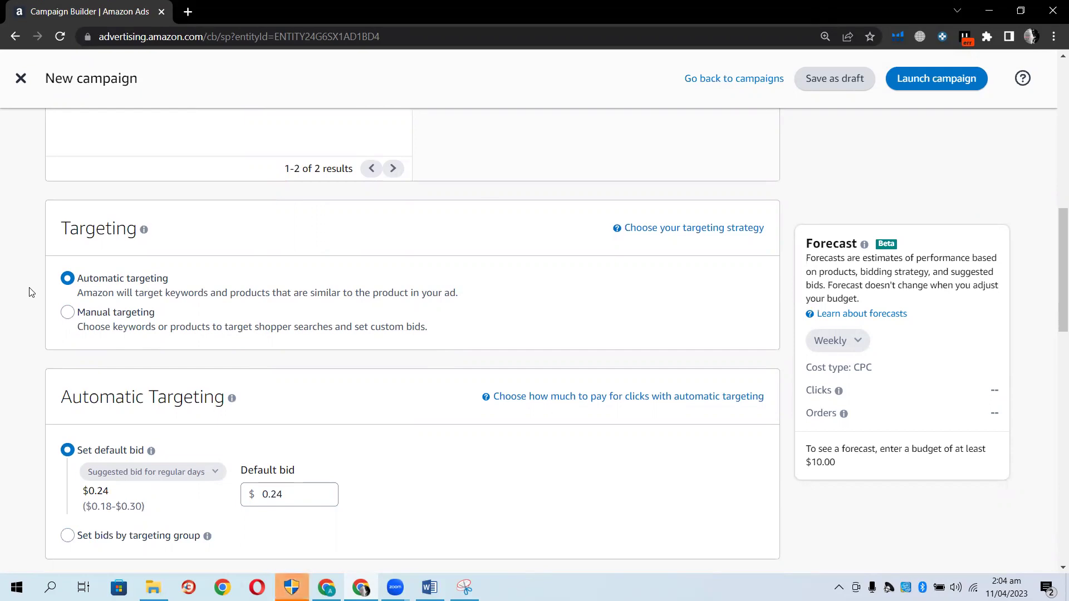
scroll(29, 292, "up", 5)
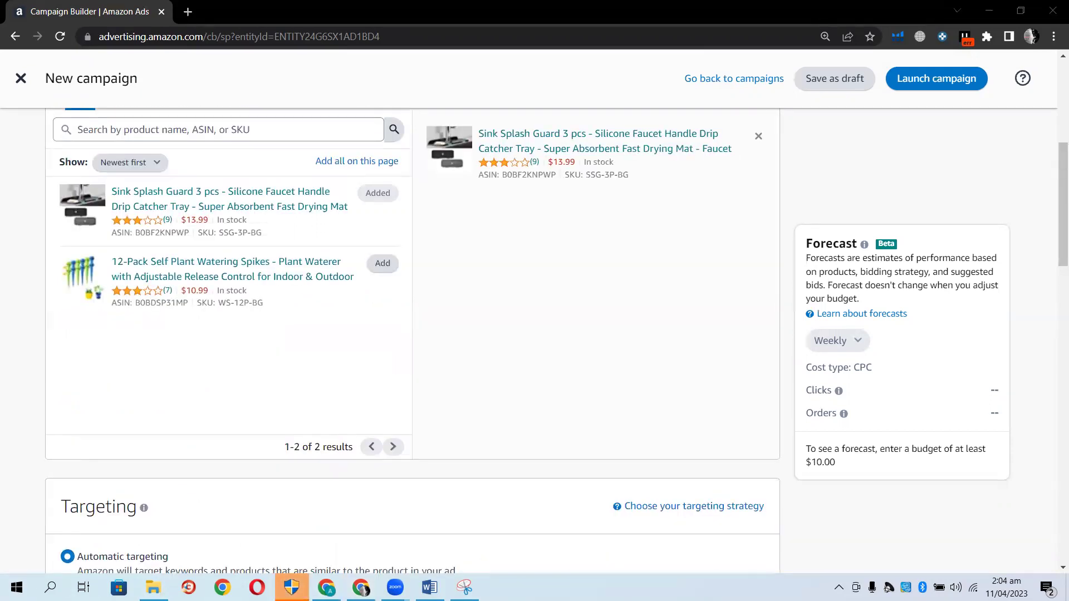
right_click(828, 587)
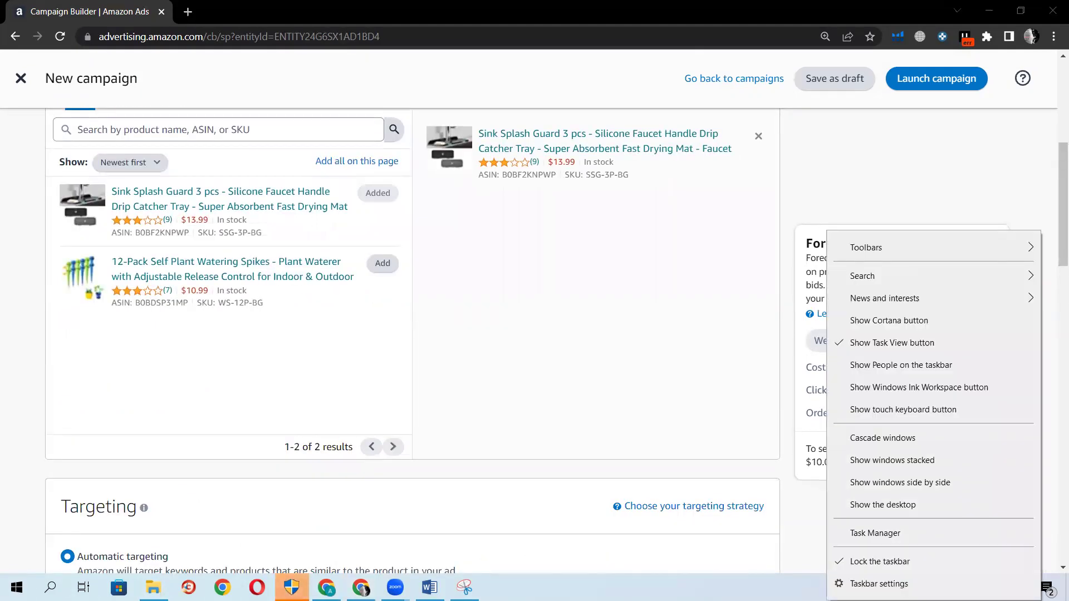
scroll(20, 431, "down", 1)
scroll(19, 432, "down", 2)
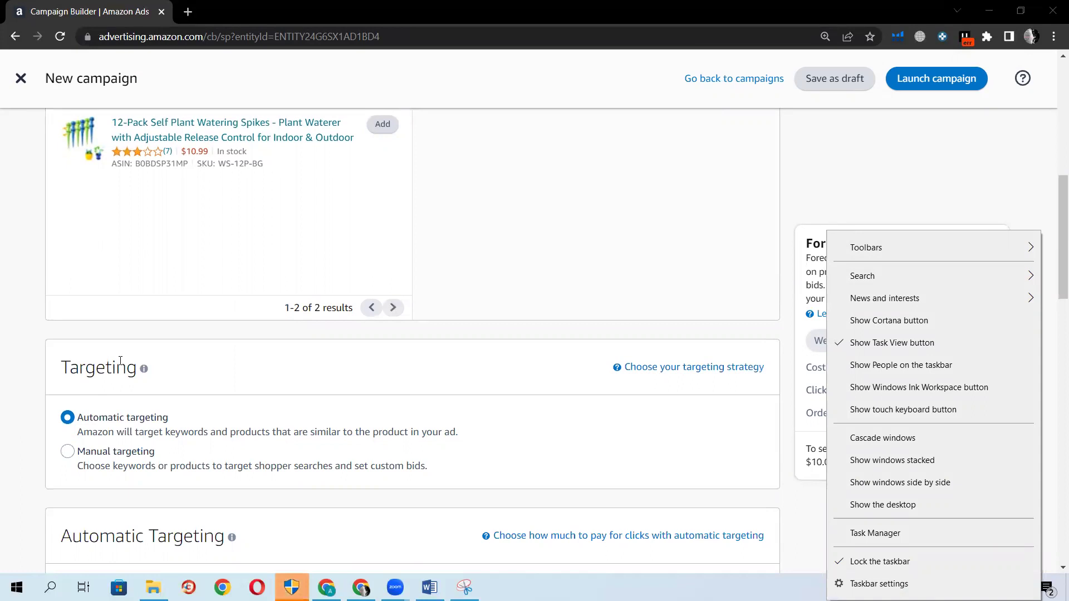
left_click(2, 246)
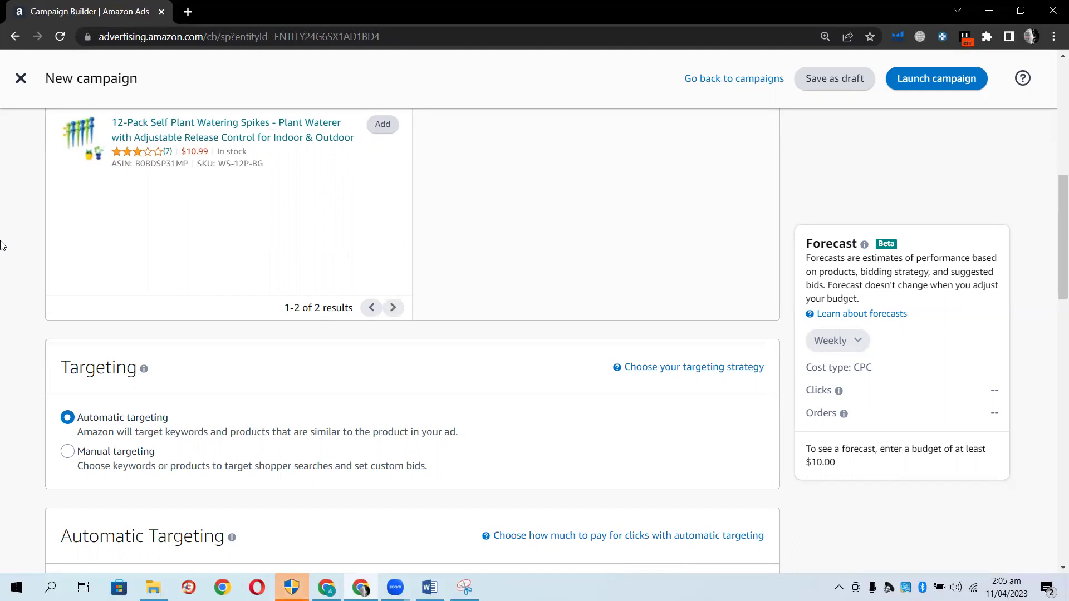
scroll(1, 306, "down", 5)
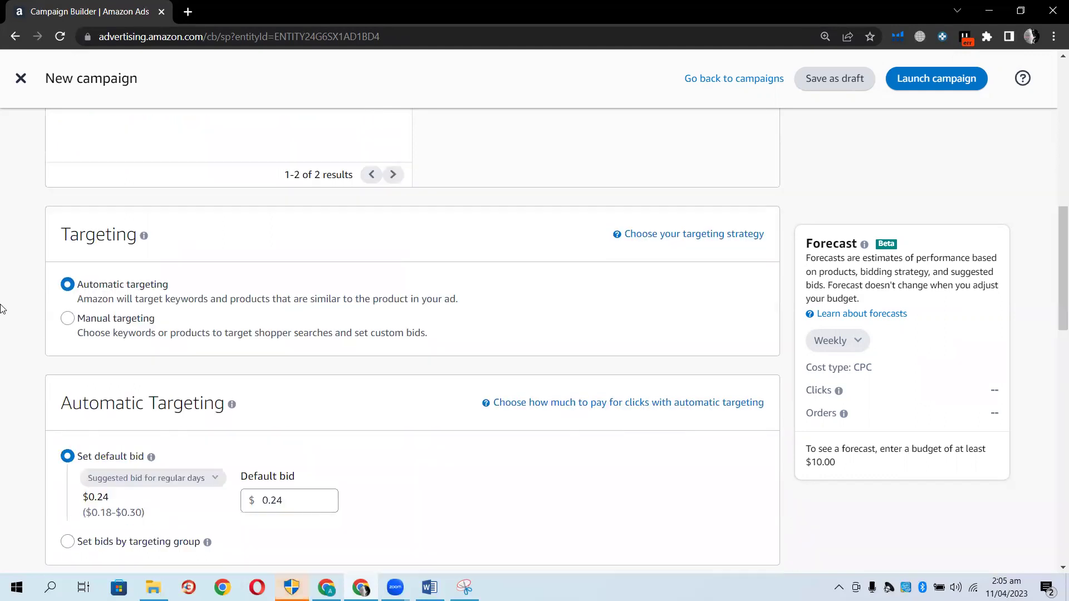
scroll(39, 277, "up", 1)
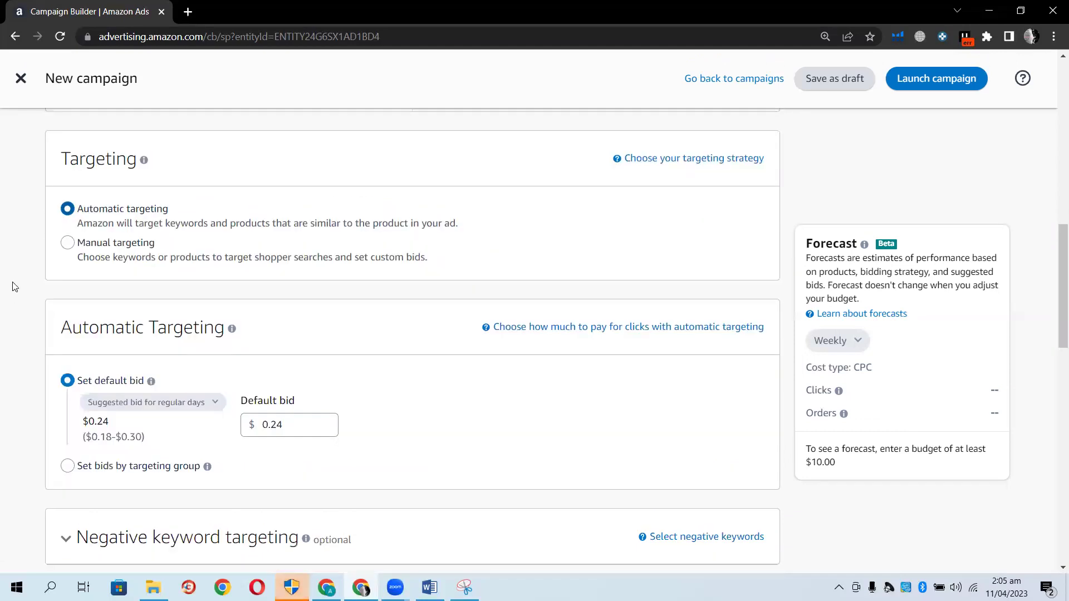
scroll(16, 286, "down", 1)
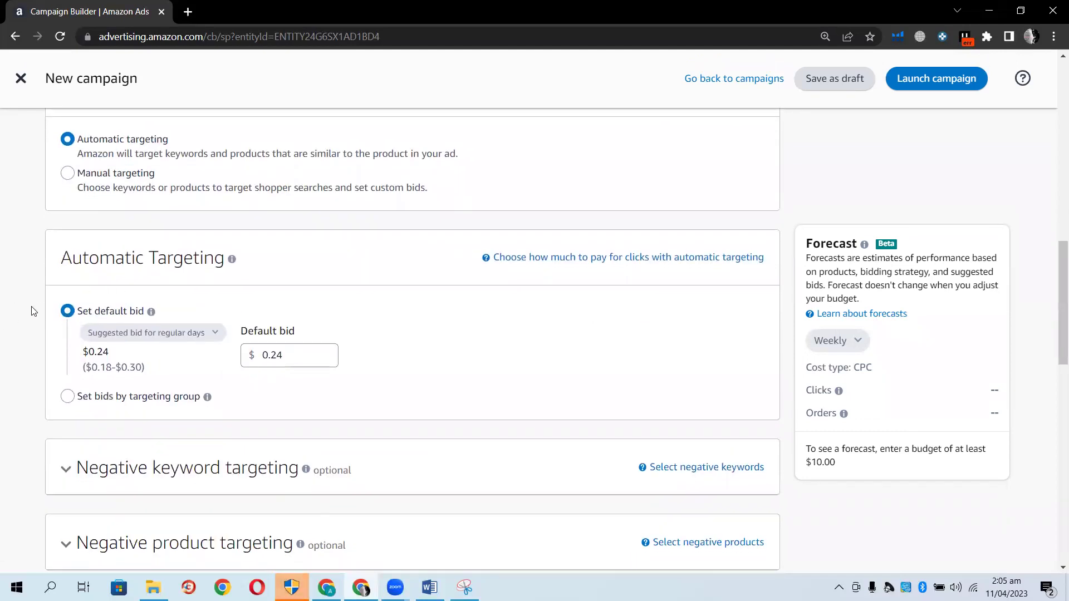
scroll(135, 286, "down", 1)
mouse_move(116, 257)
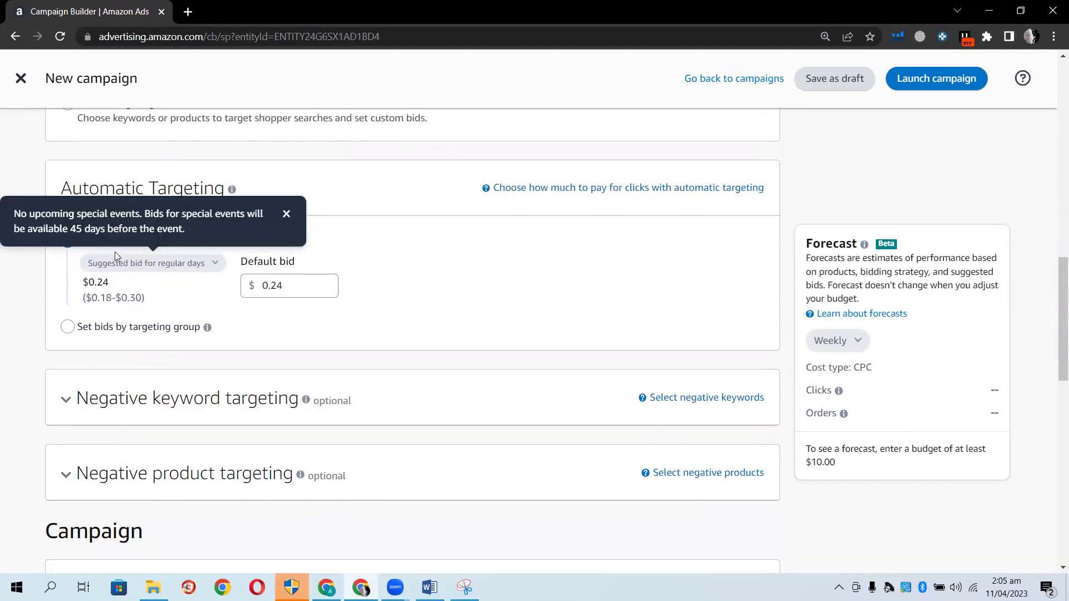
left_click(287, 218)
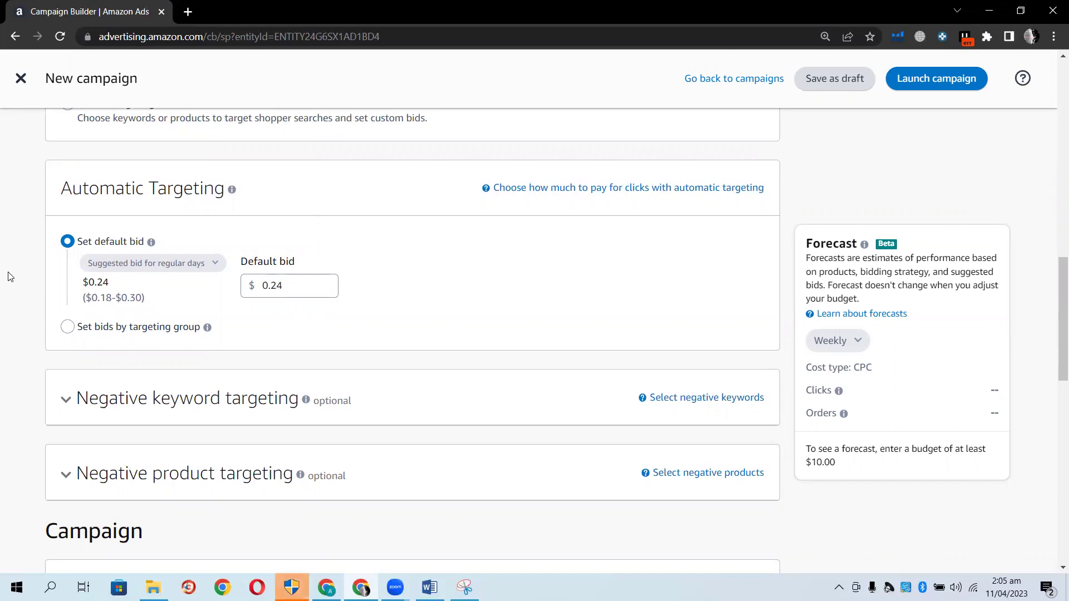
scroll(9, 277, "up", 7)
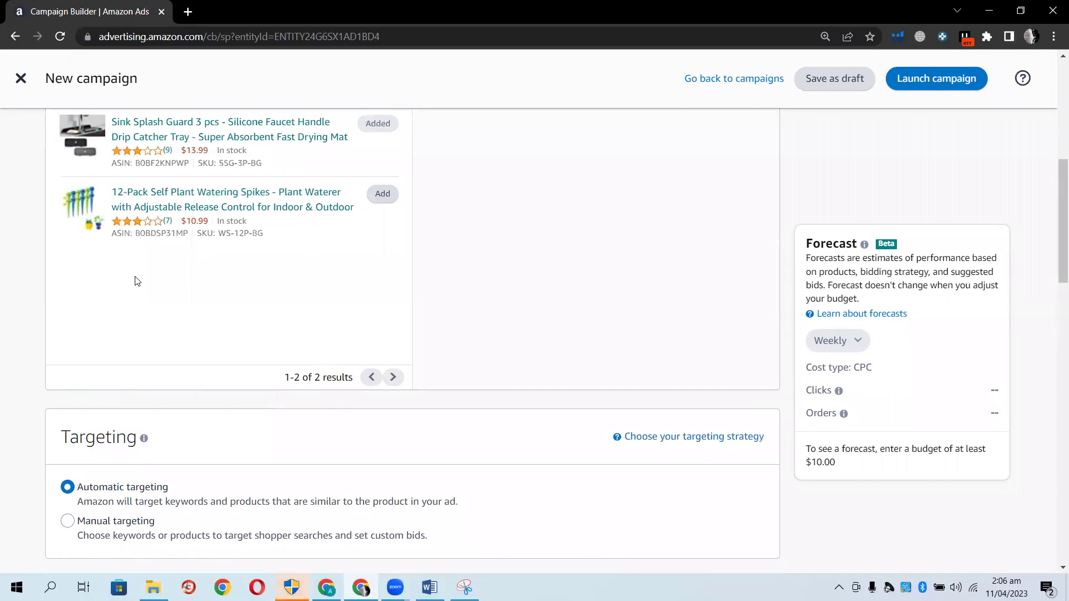
scroll(6, 295, "down", 5)
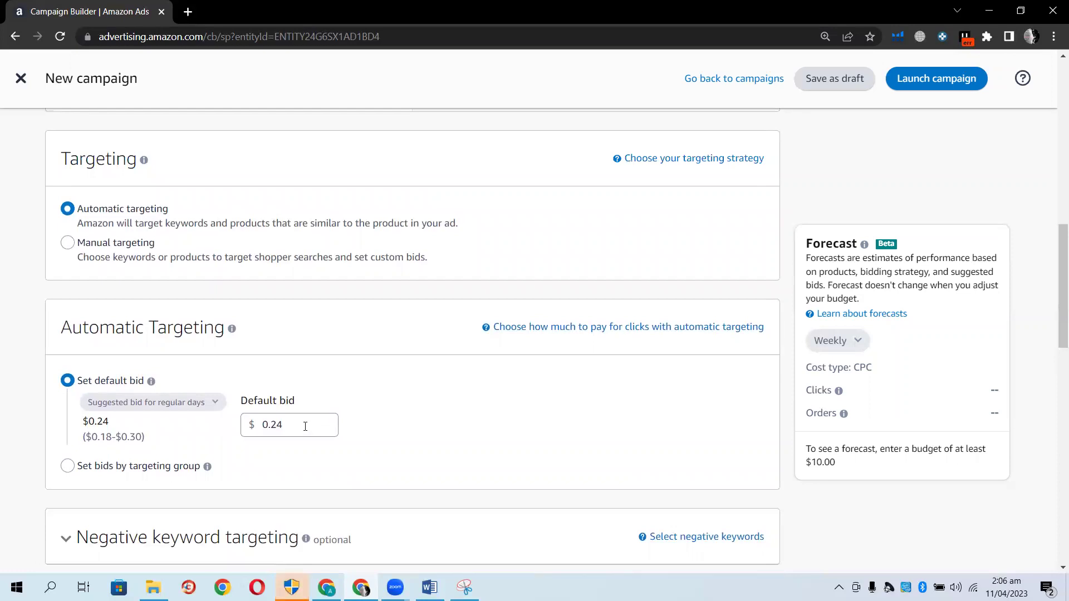
- Remove the Sink Splash Guard from the advertised products and add the 12-Pack Self Plant Watering Spikes instead
scroll(6, 456, "up", 5)
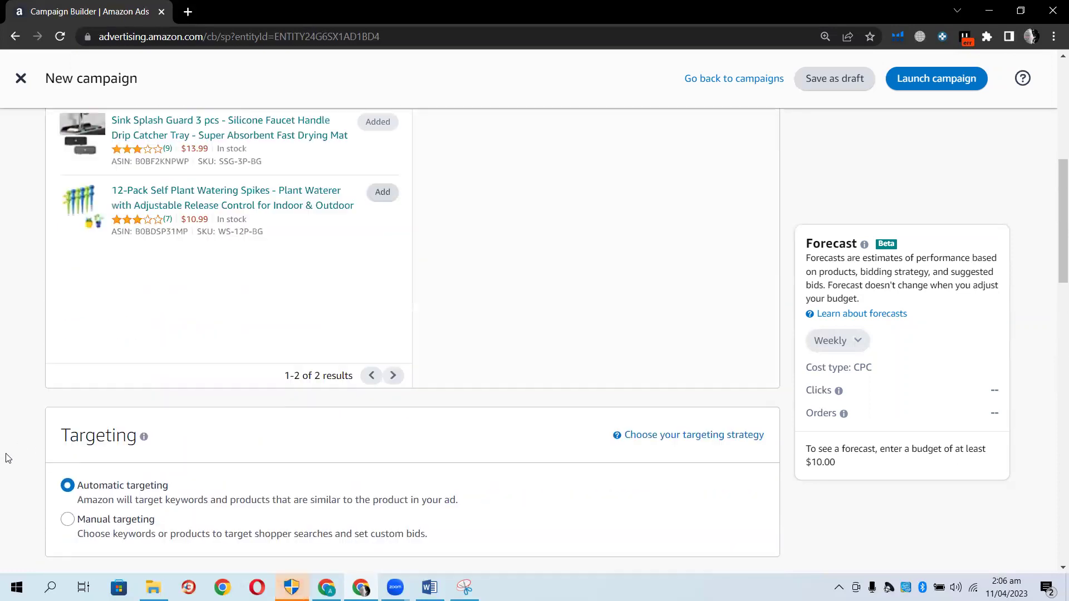
scroll(7, 458, "up", 3)
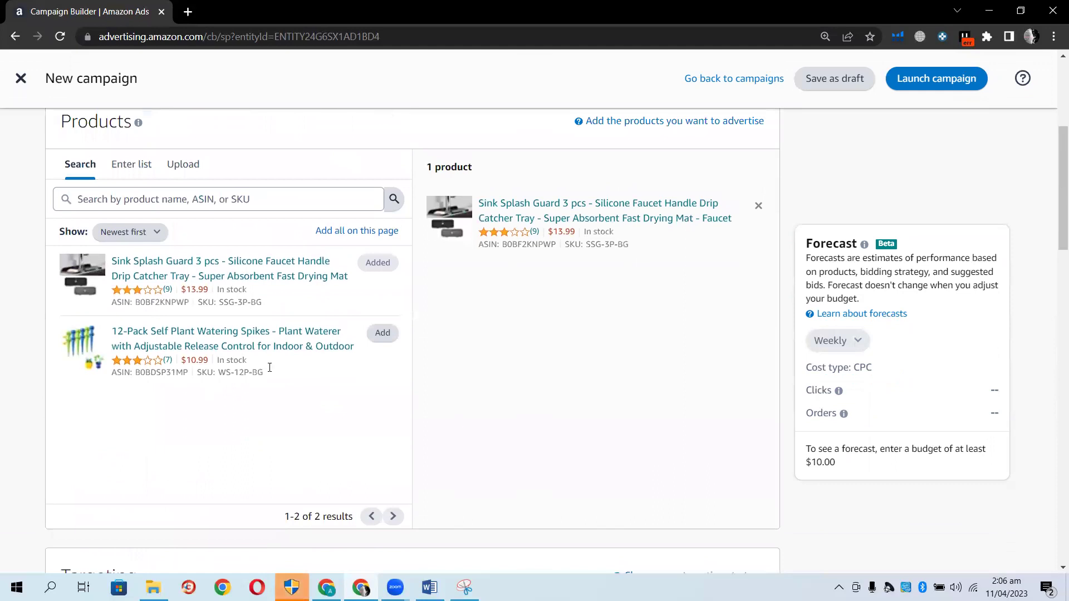
left_click(756, 207)
left_click(383, 332)
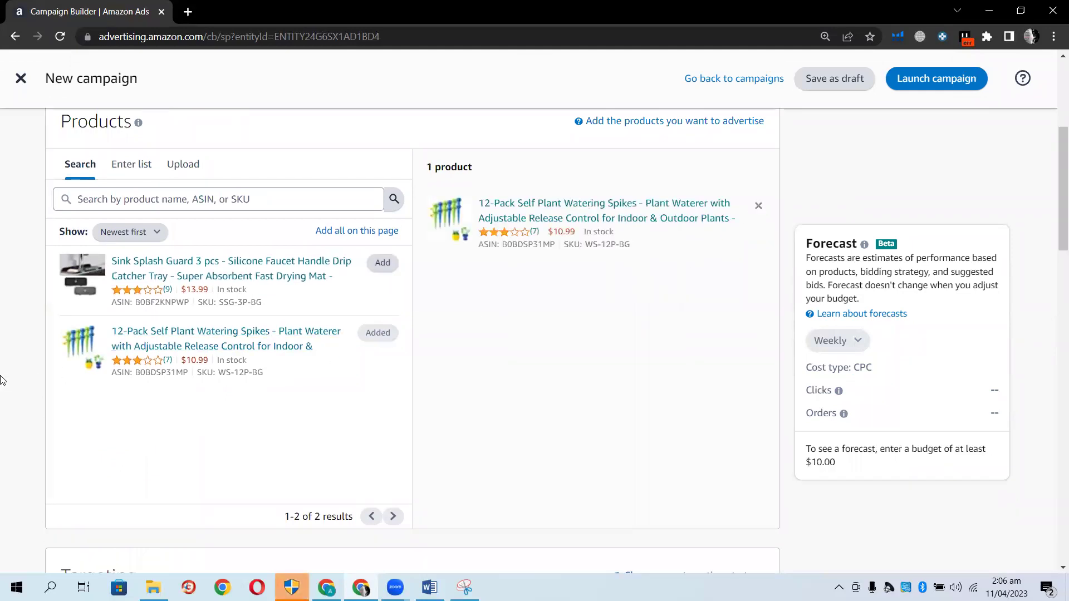
- Set the default bid for automatic targeting to $1.00
scroll(3, 379, "down", 8)
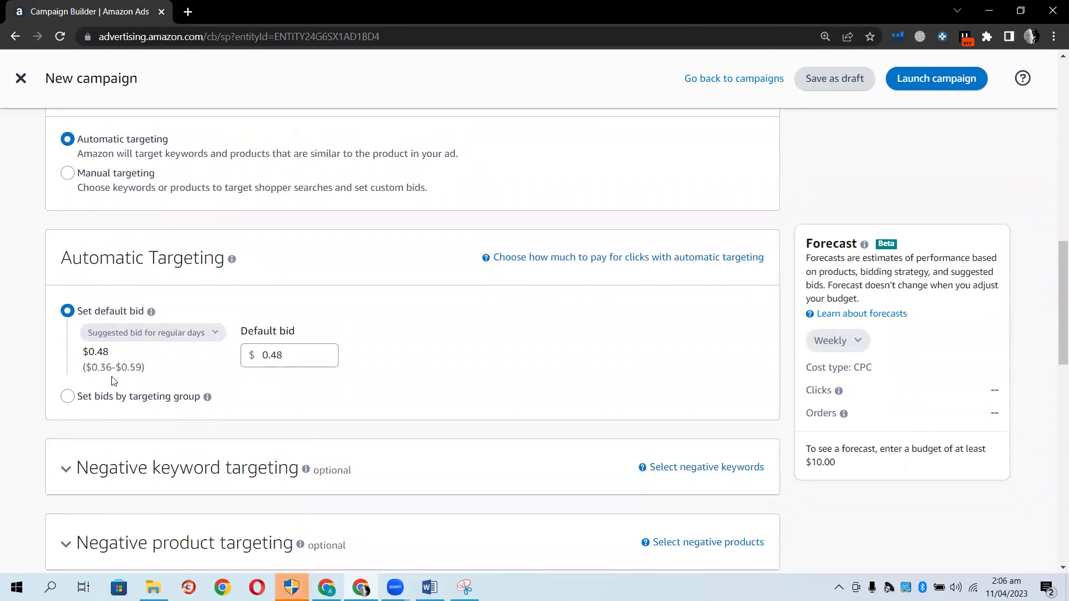
left_click(293, 352)
key("BackSpace")
key("BackSpace")
key("BackSpace")
key("BackSpace")
type("1")
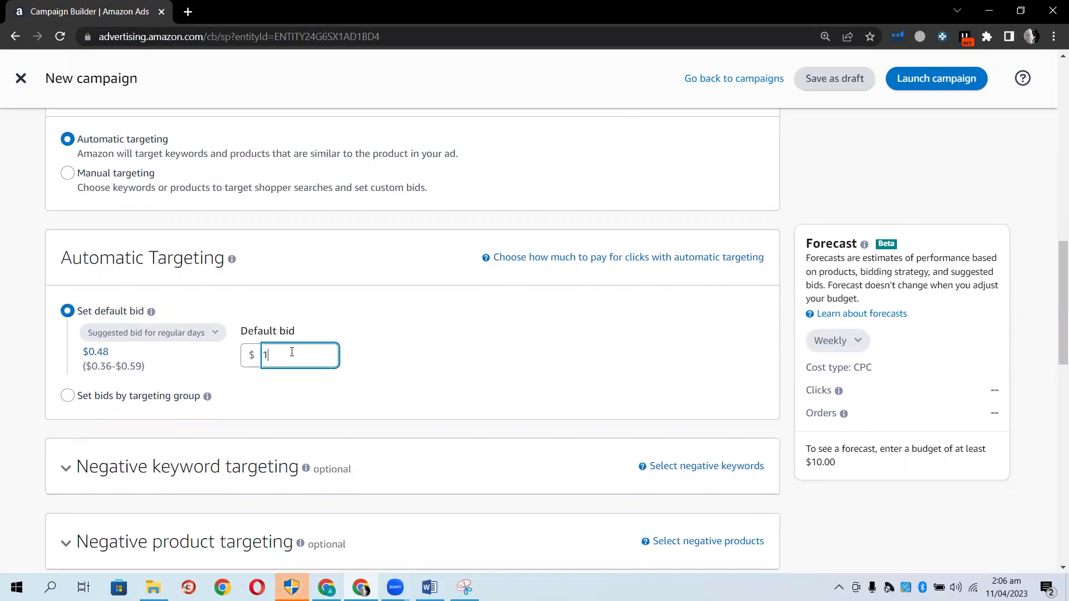
type(".")
key("BackSpace")
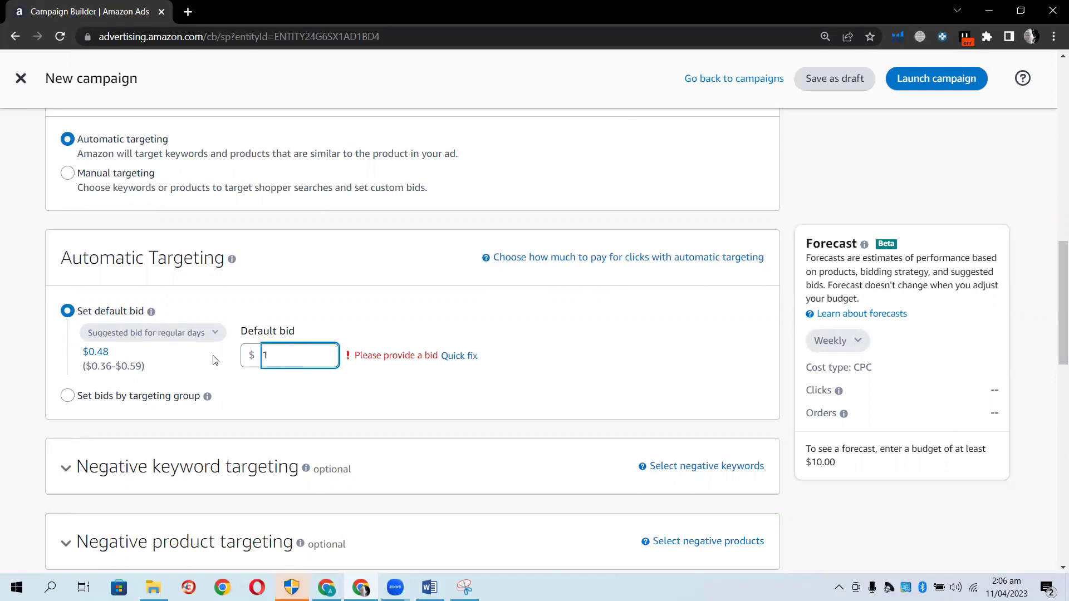
left_click(25, 350)
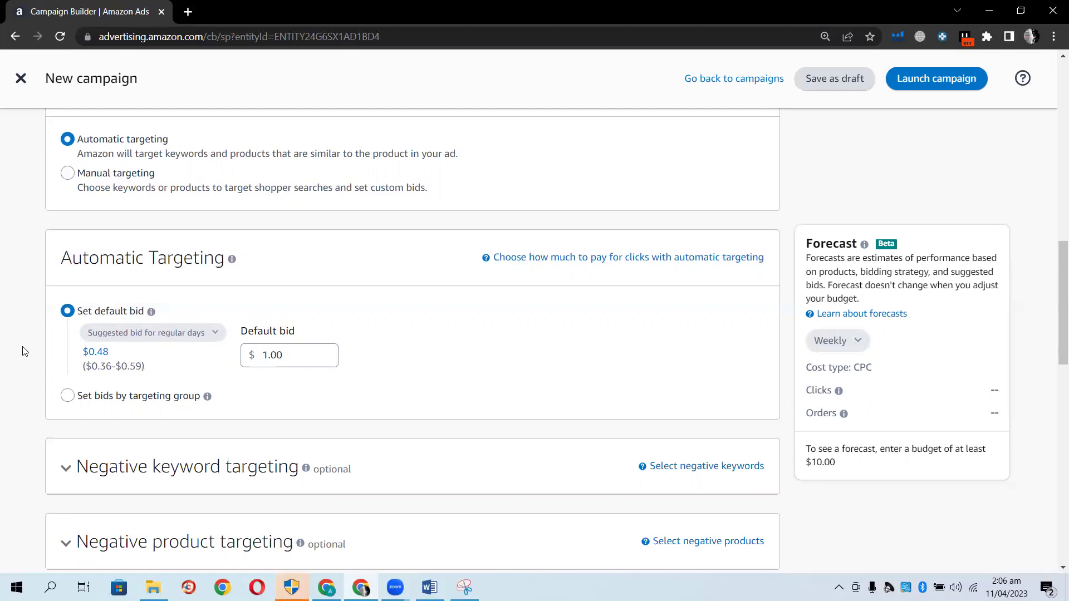
- Switch automatic targeting to bids by targeting group and turn off the Complements and Substitutes groups
left_click(69, 398)
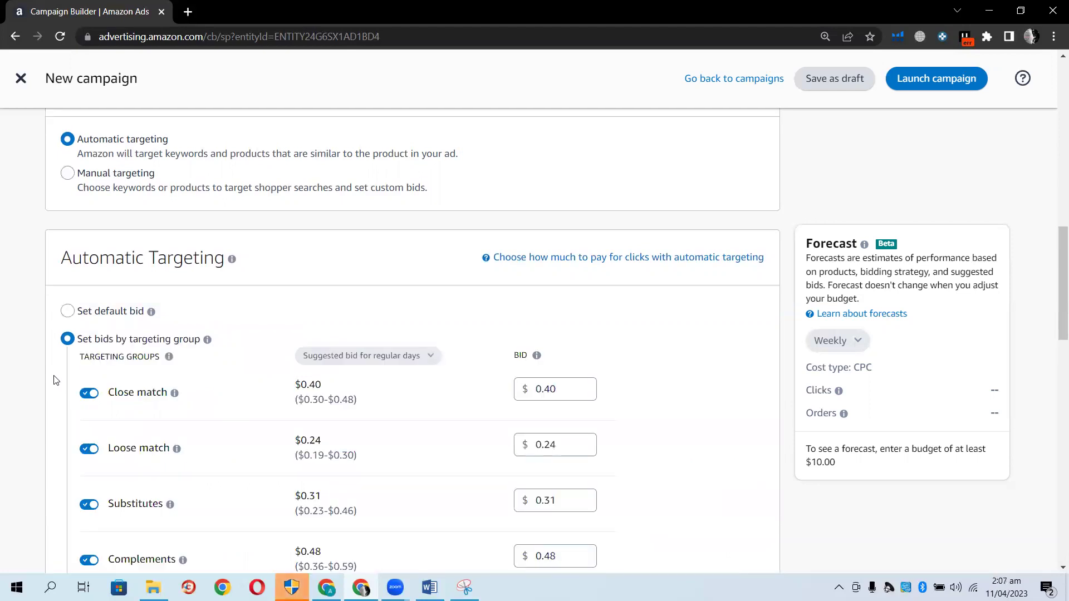
scroll(55, 381, "down", 1)
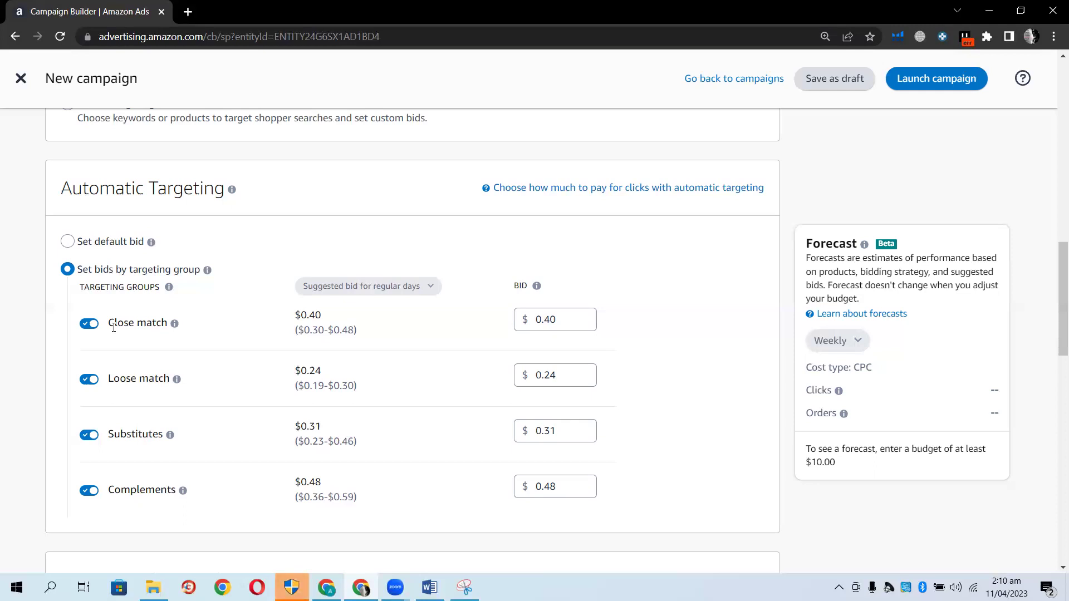
left_click(83, 491)
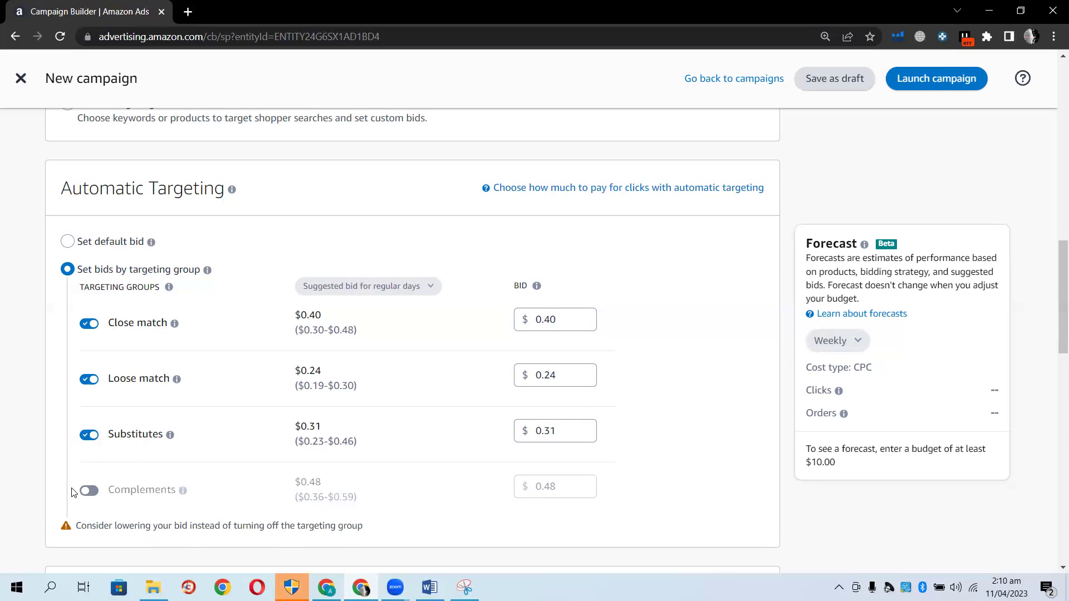
left_click(88, 439)
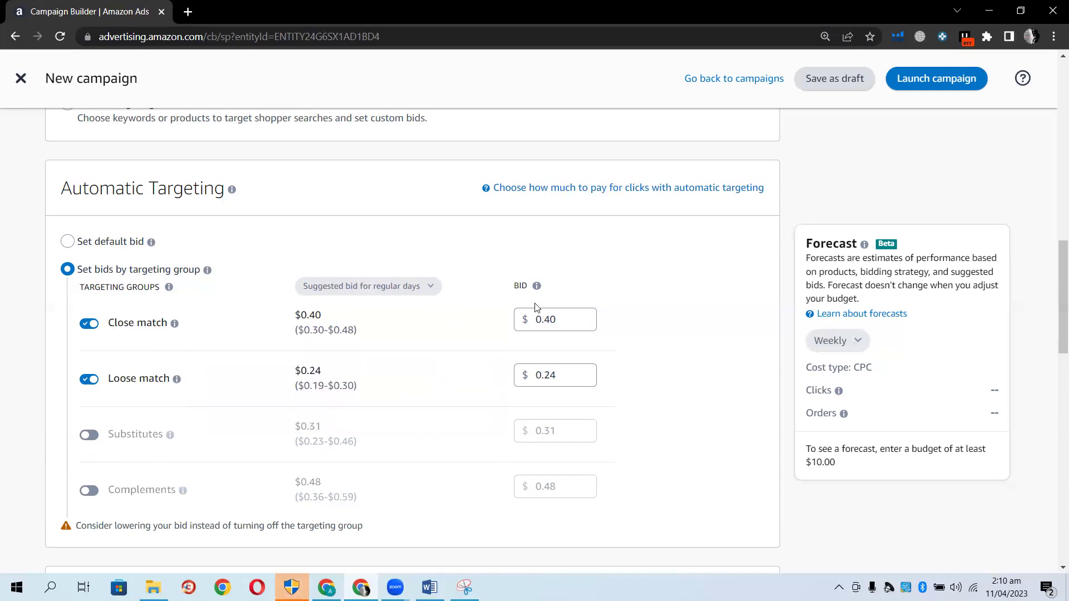
- Set the Close match bid to $0.48 and the Loose match bid to $0.30
left_click(561, 312)
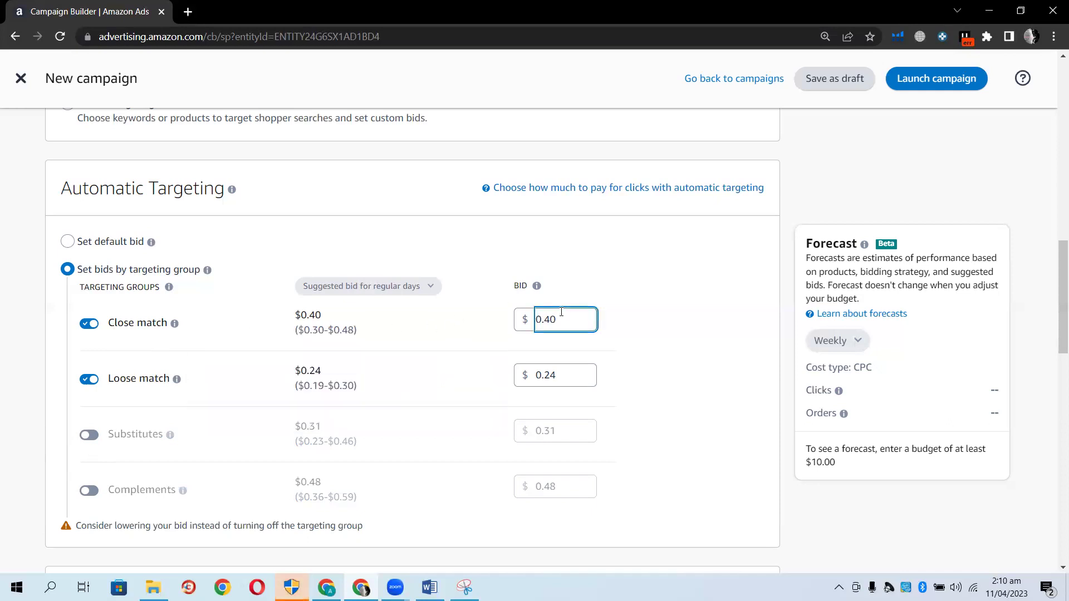
key("BackSpace")
type("8")
left_click(577, 373)
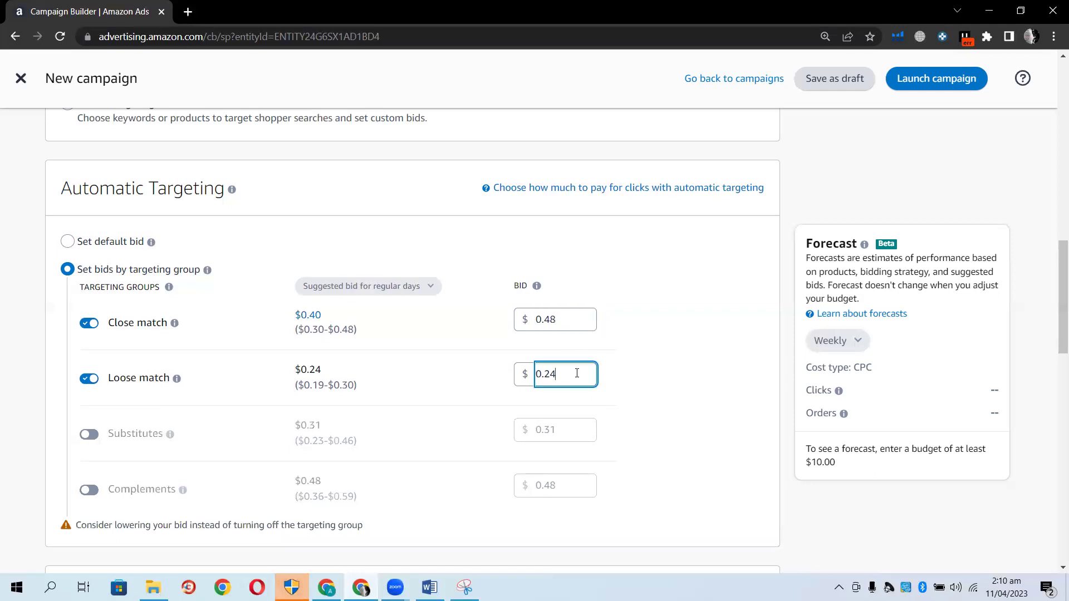
key("BackSpace")
key("BackSpace")
type("30")
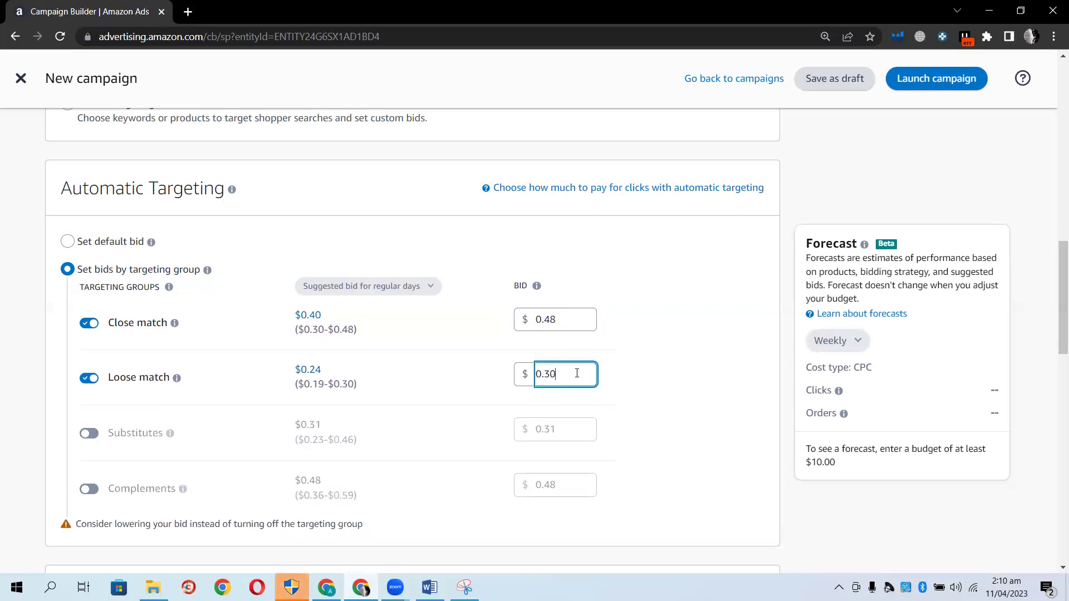
left_click(27, 388)
- Examine the optional negative keyword targeting and negative product targeting sections, collapsing the negative product section again
scroll(28, 389, "down", 1)
scroll(27, 389, "down", 2)
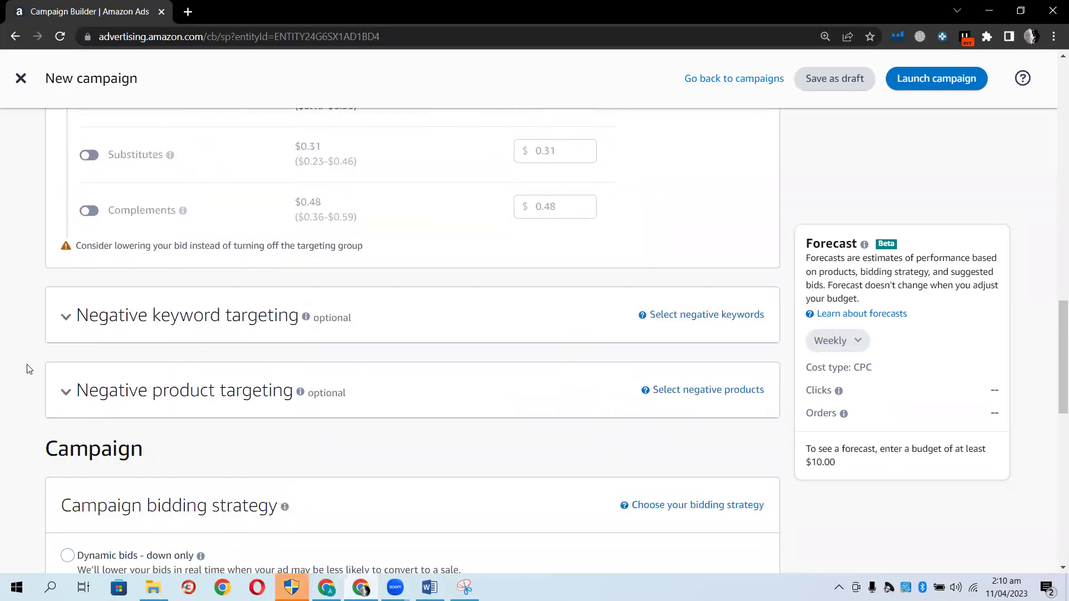
scroll(17, 367, "down", 3)
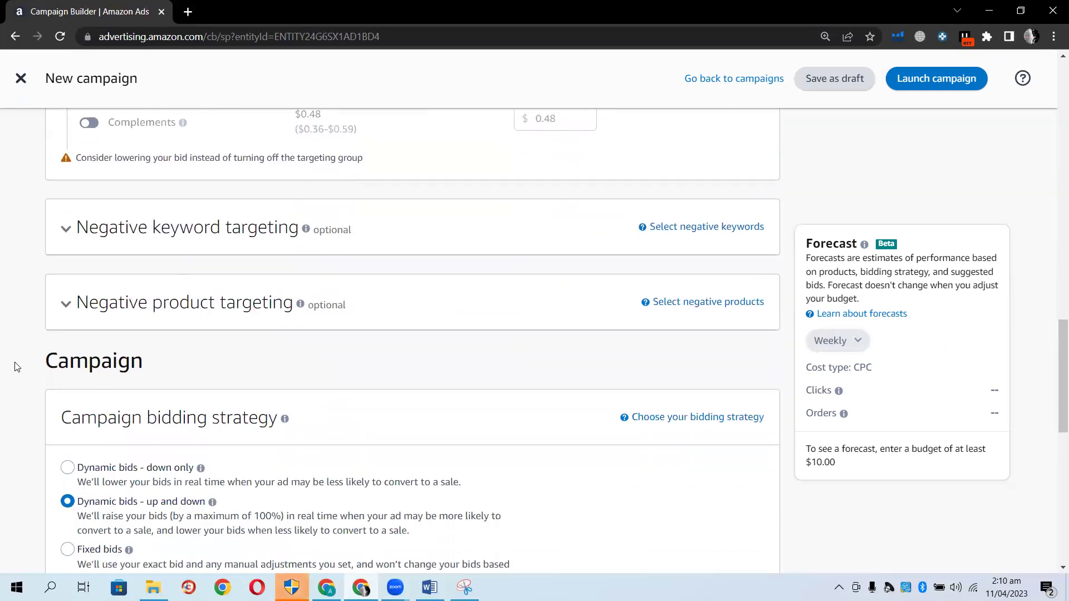
scroll(16, 367, "up", 1)
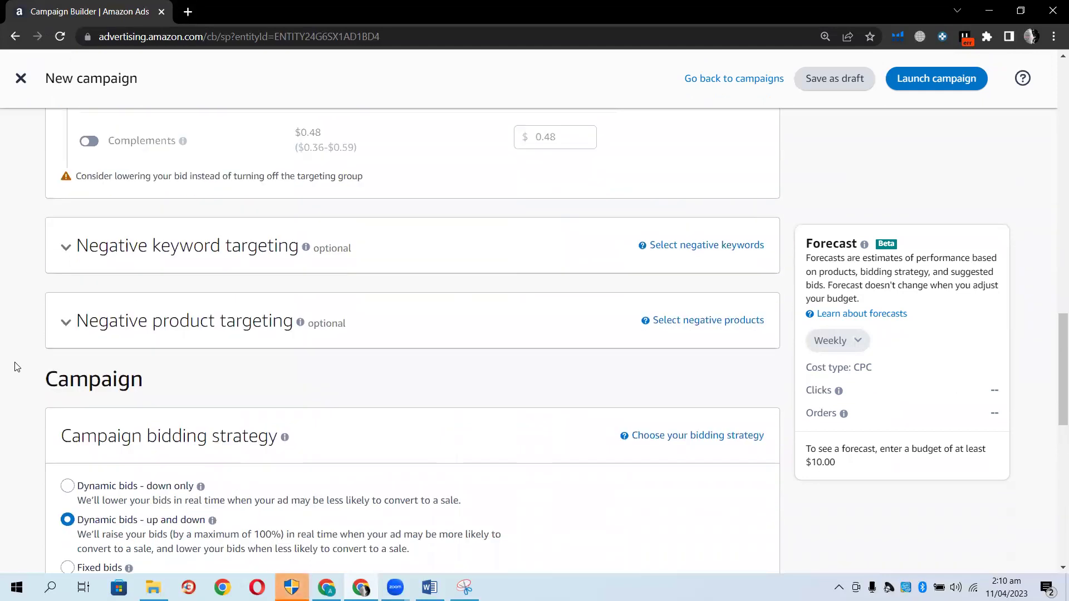
scroll(17, 367, "up", 1)
left_click(67, 327)
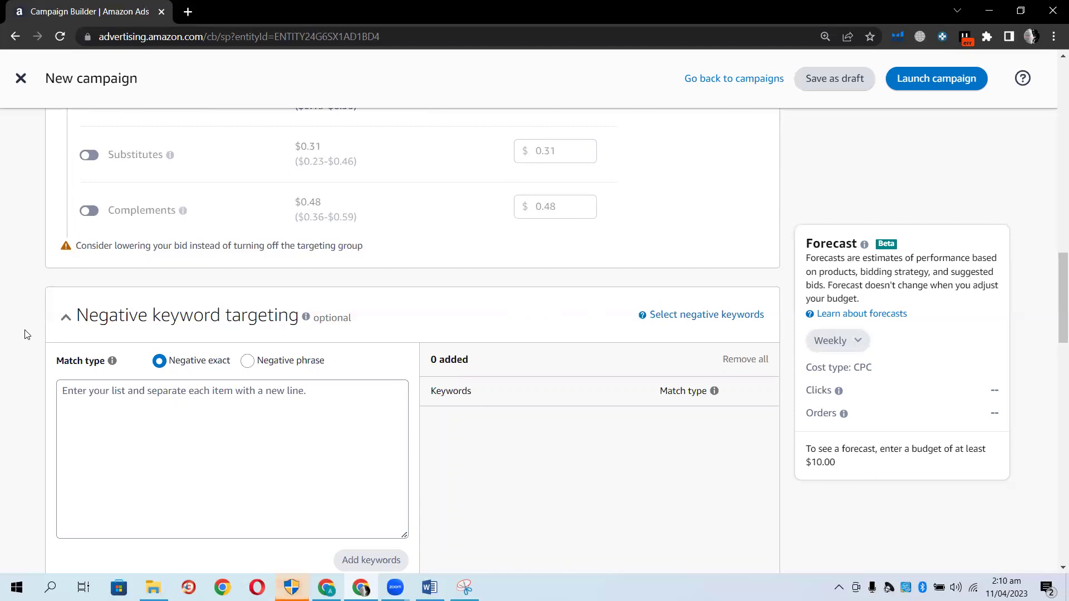
scroll(24, 334, "down", 8)
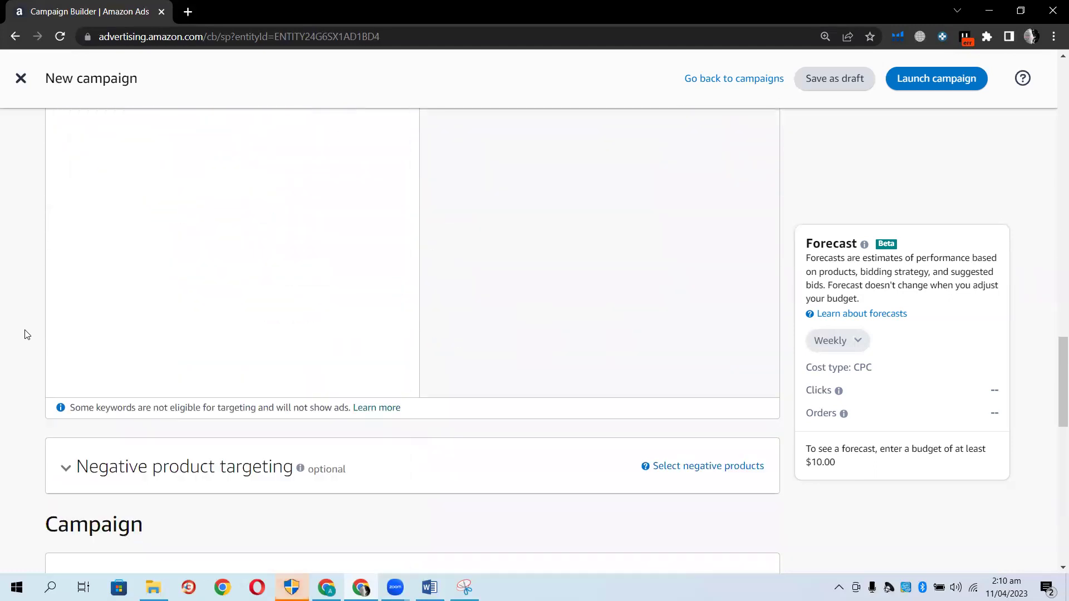
scroll(24, 334, "down", 2)
left_click(65, 328)
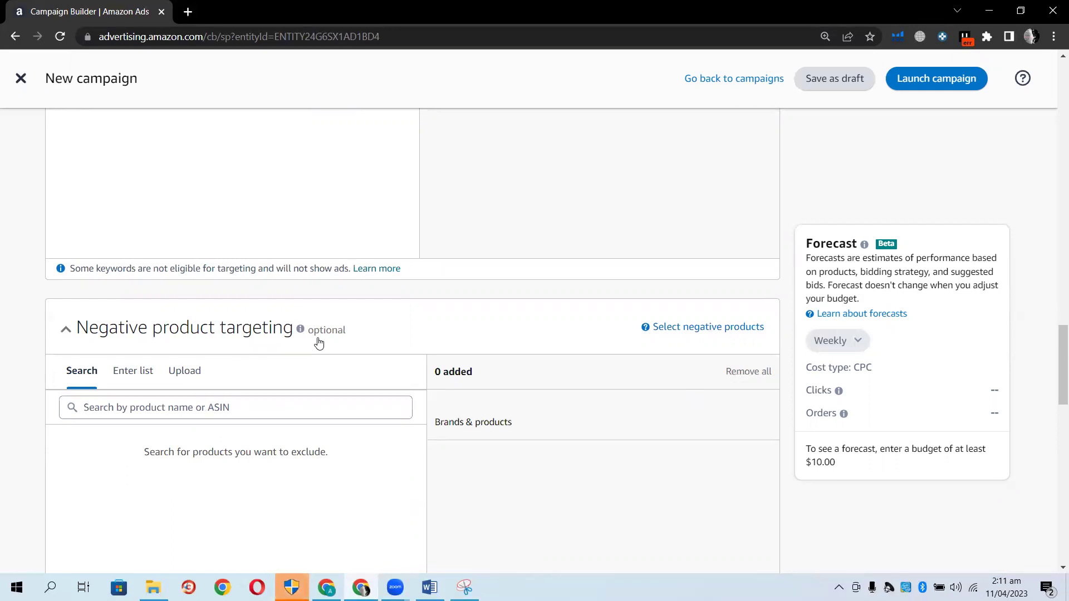
left_click(66, 330)
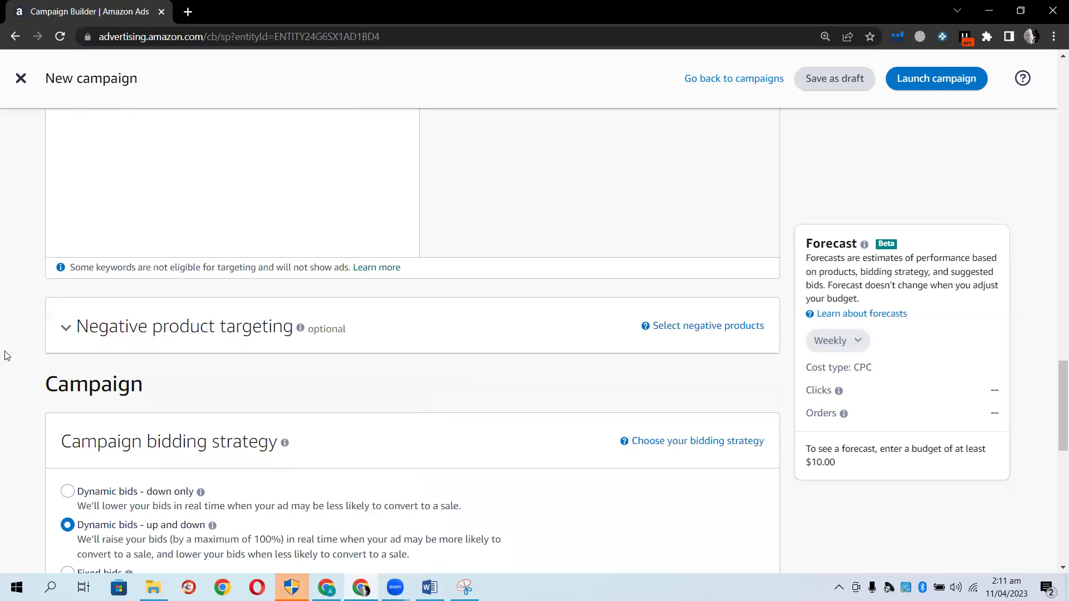
- Switch automatic targeting from bids by targeting group back to the default bid
scroll(7, 356, "down", 2)
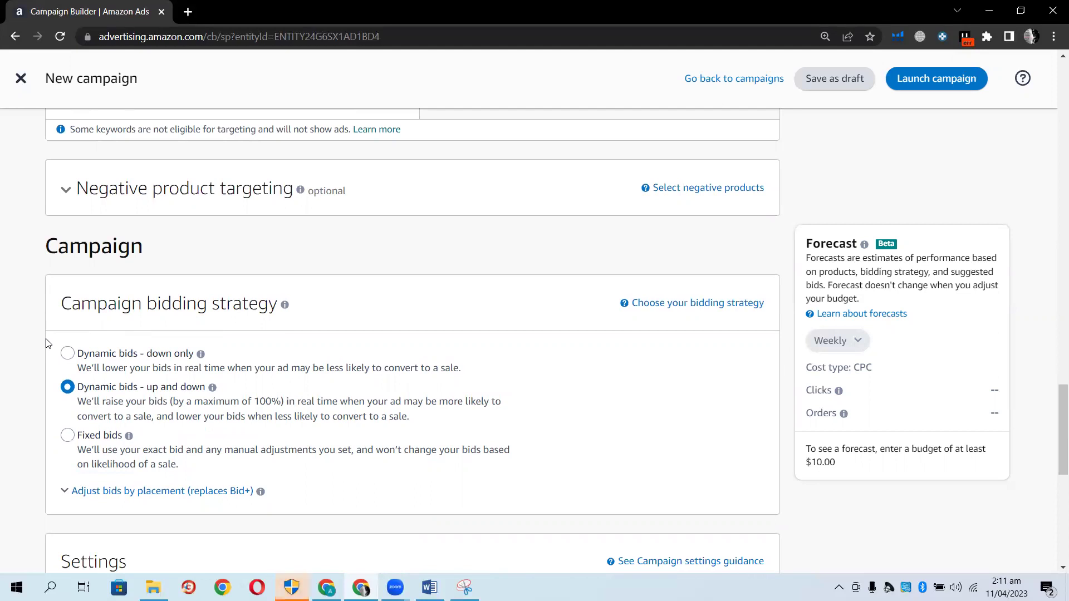
scroll(48, 344, "down", 1)
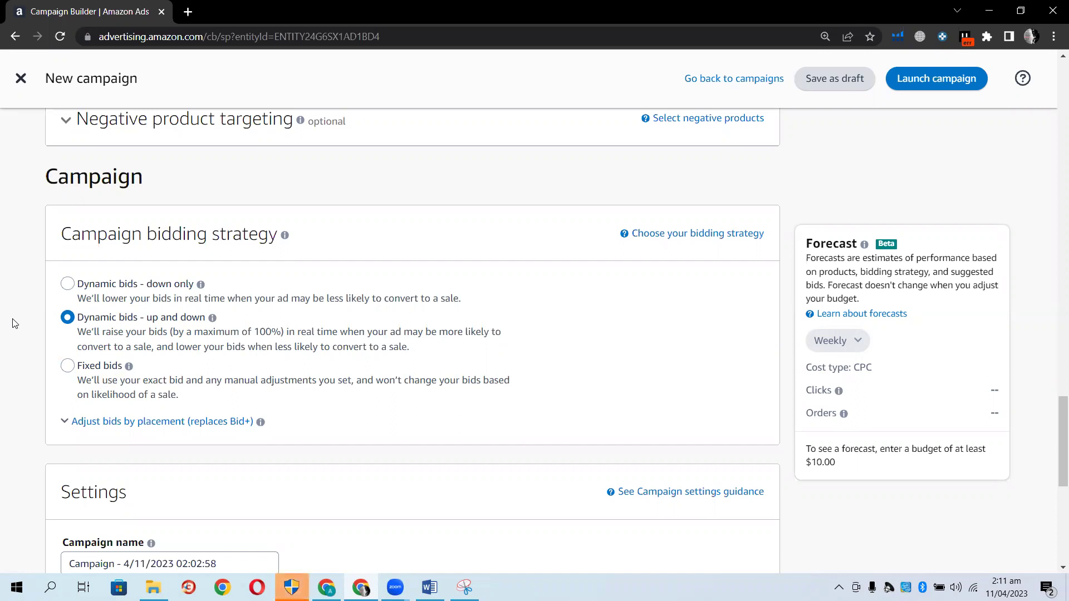
scroll(15, 324, "up", 15)
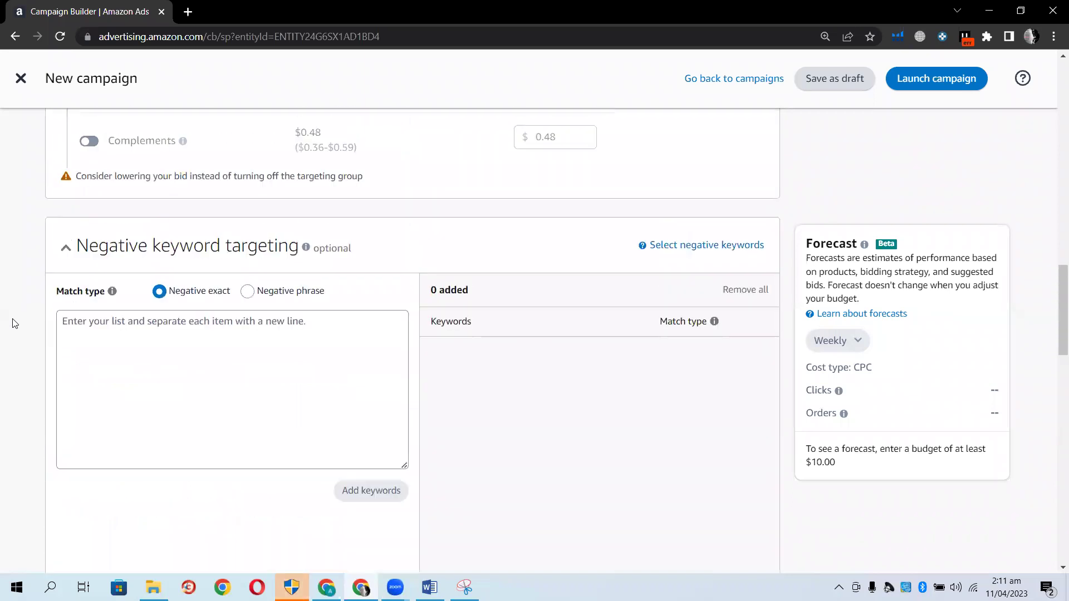
left_click(67, 242)
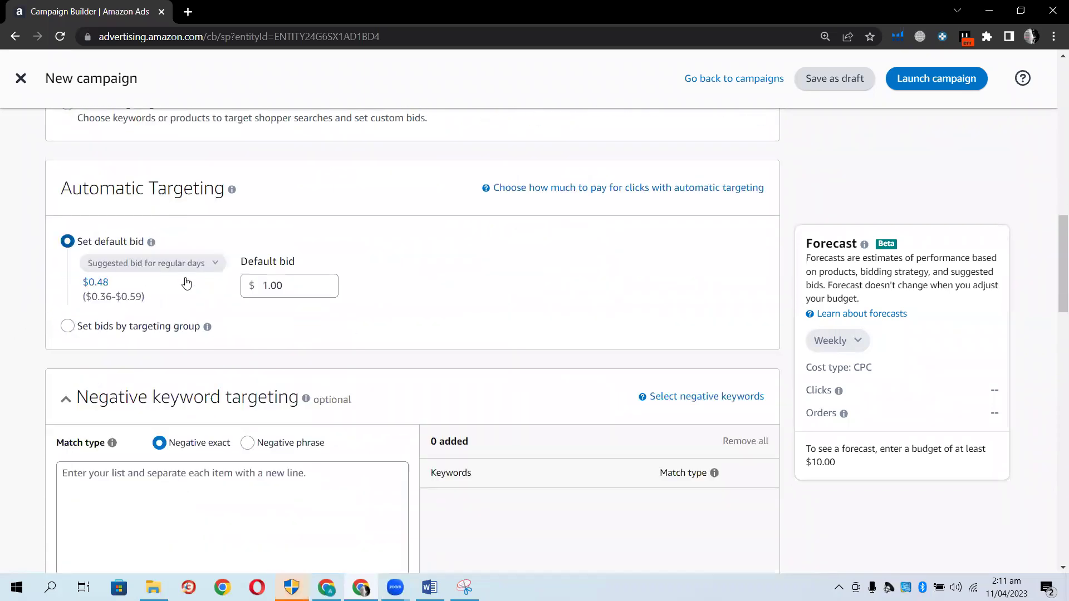
- Change the campaign bidding strategy to Dynamic bids - down only and check the suggested default bid
scroll(17, 394, "down", 10)
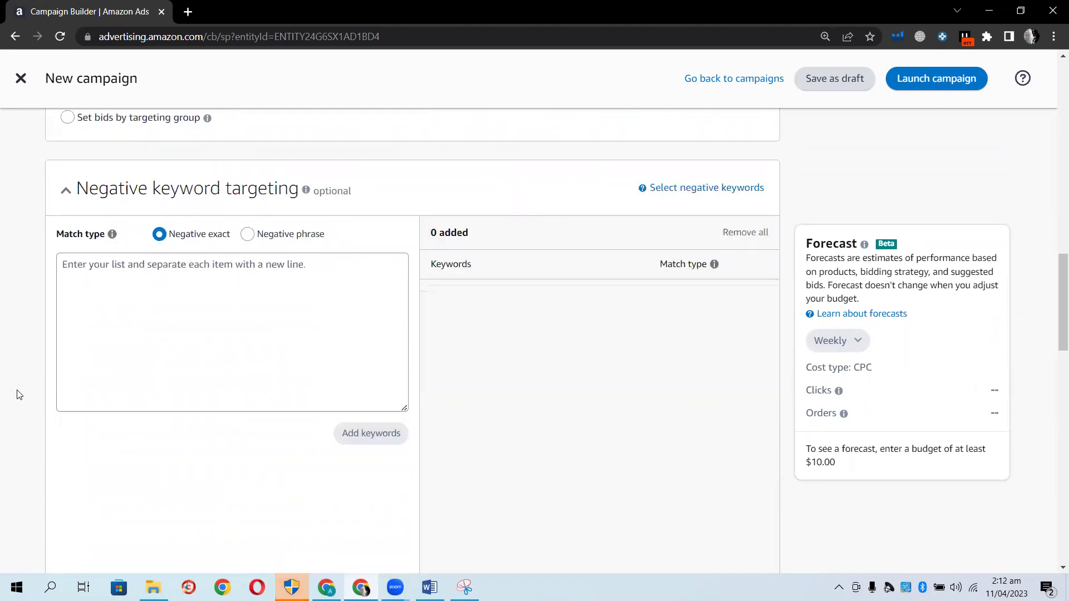
scroll(17, 394, "down", 2)
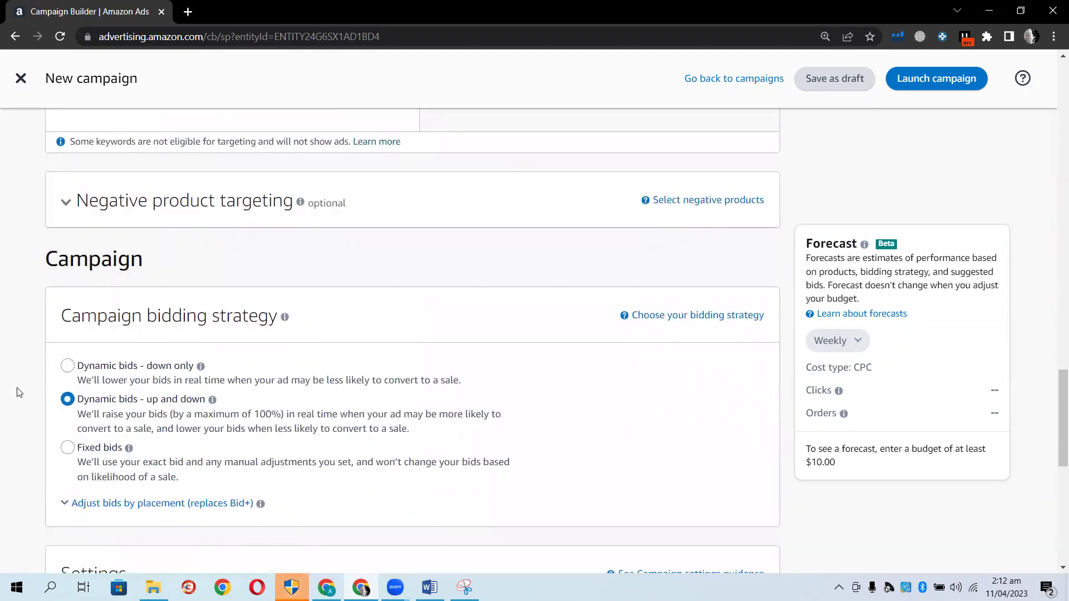
left_click(70, 369)
scroll(2, 398, "up", 10)
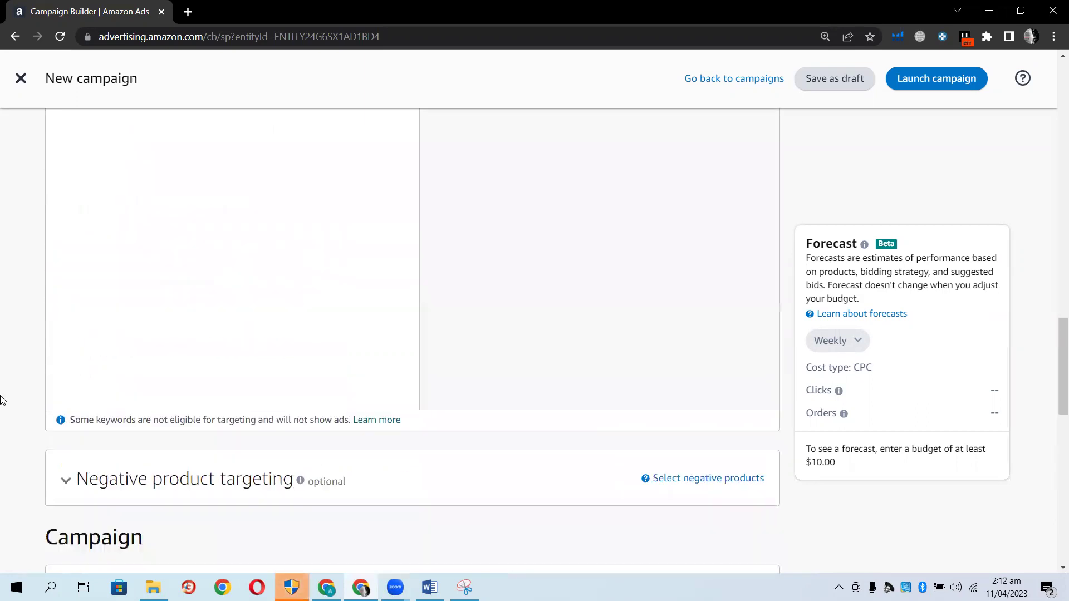
scroll(37, 371, "up", 1)
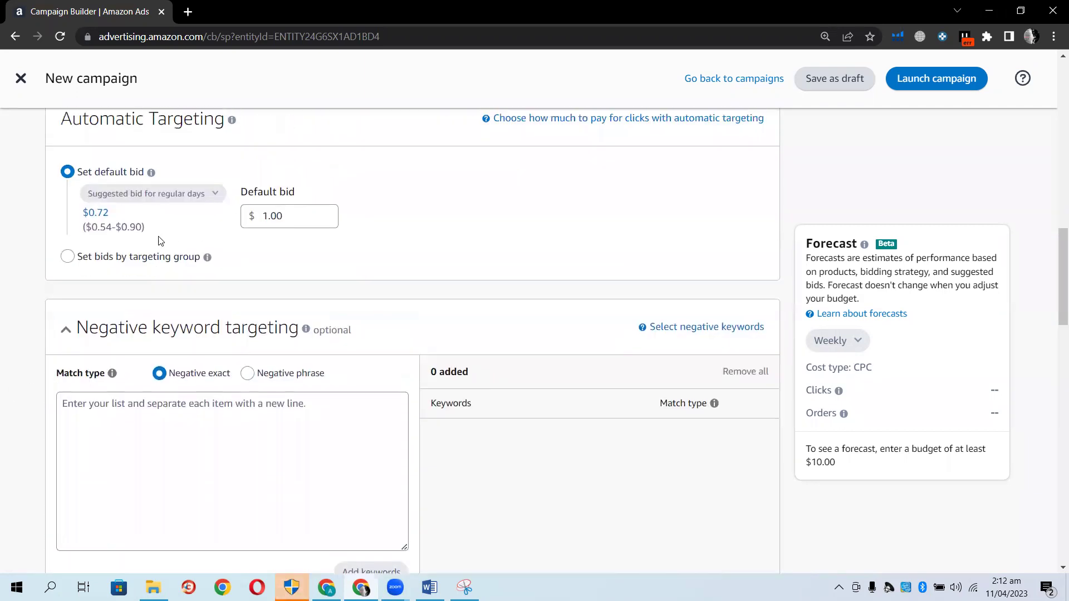
scroll(3, 362, "down", 6)
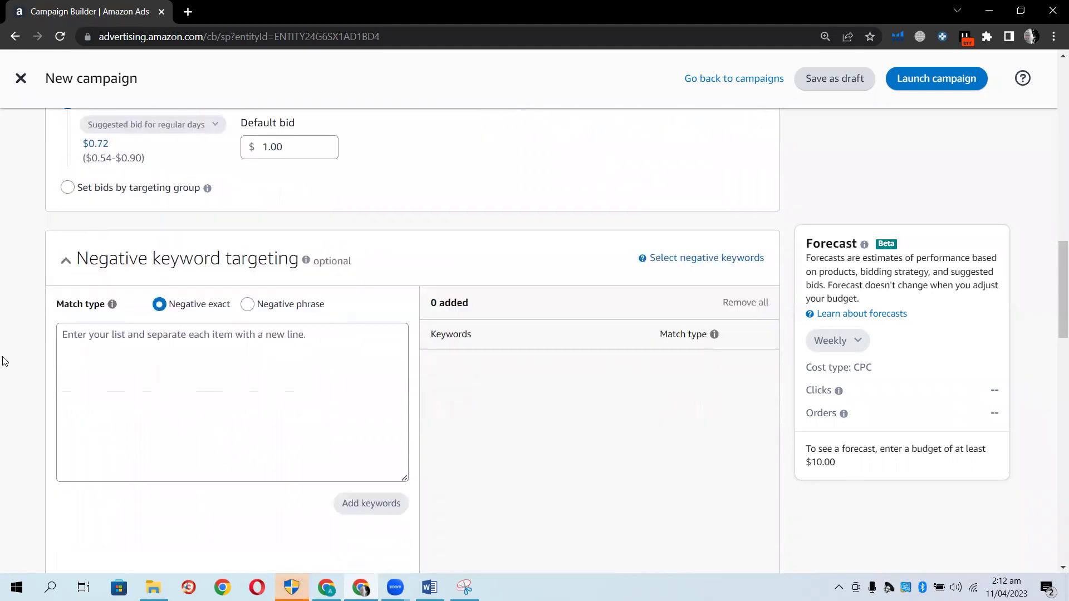
scroll(4, 362, "down", 5)
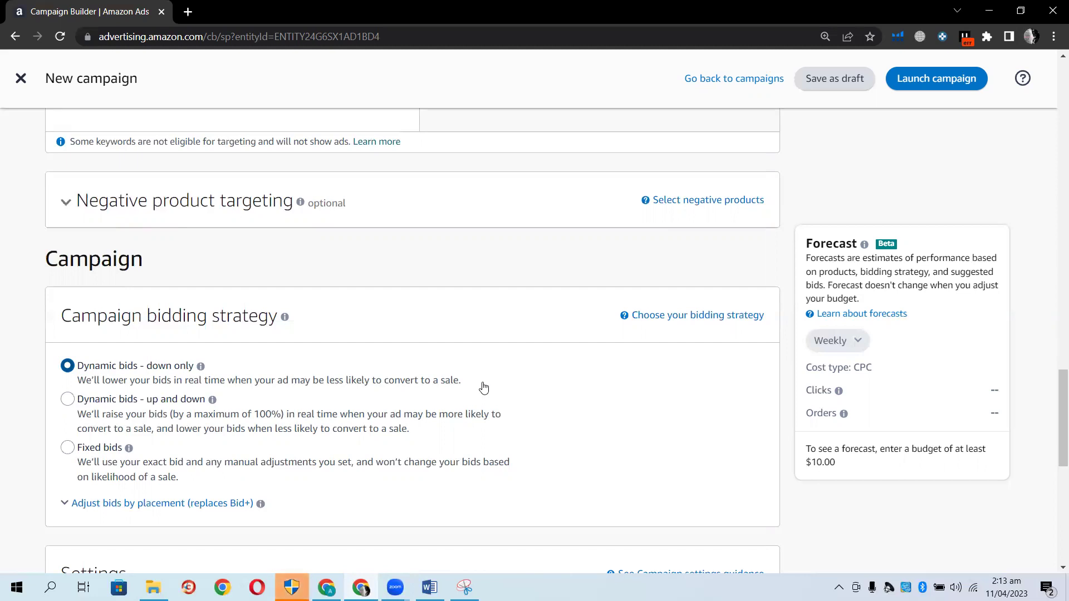
- Set the campaign bidding strategy to Dynamic bids - up and down and compare the suggested default bid
left_click(76, 415)
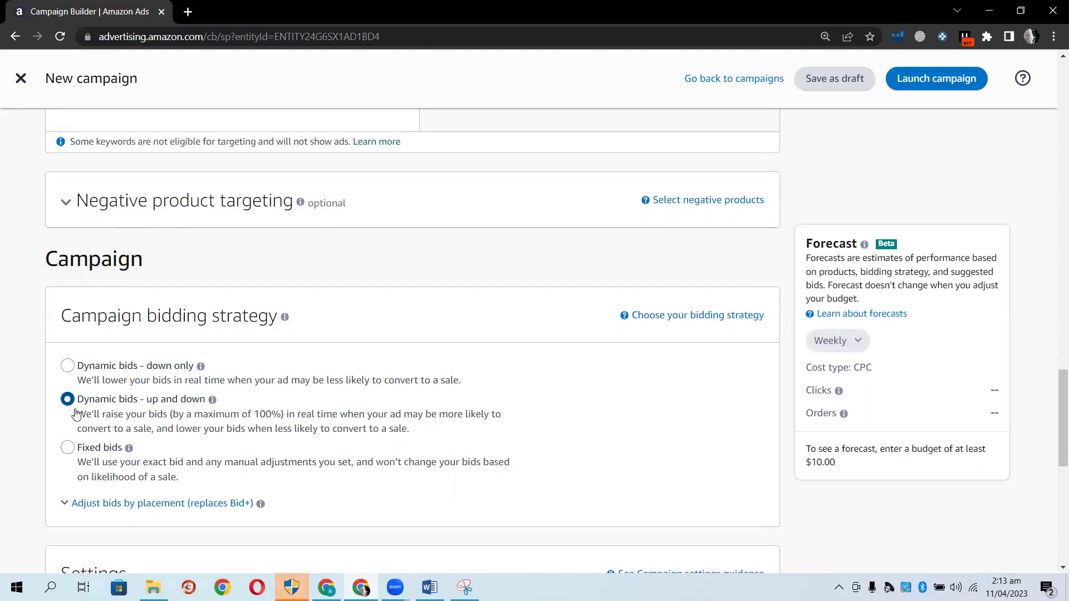
scroll(10, 405, "up", 10)
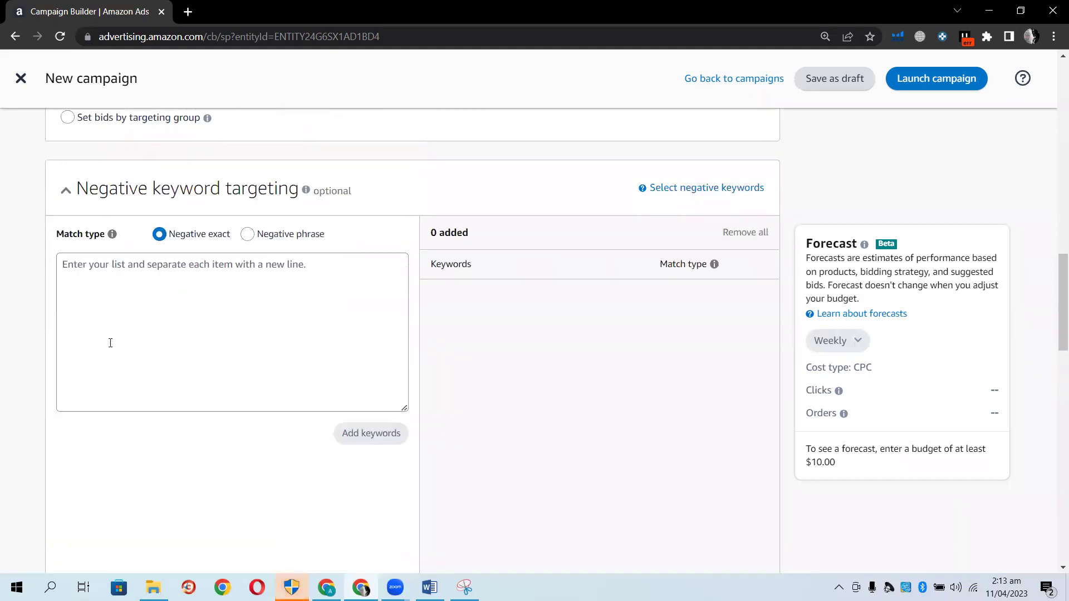
scroll(228, 239, "up", 2)
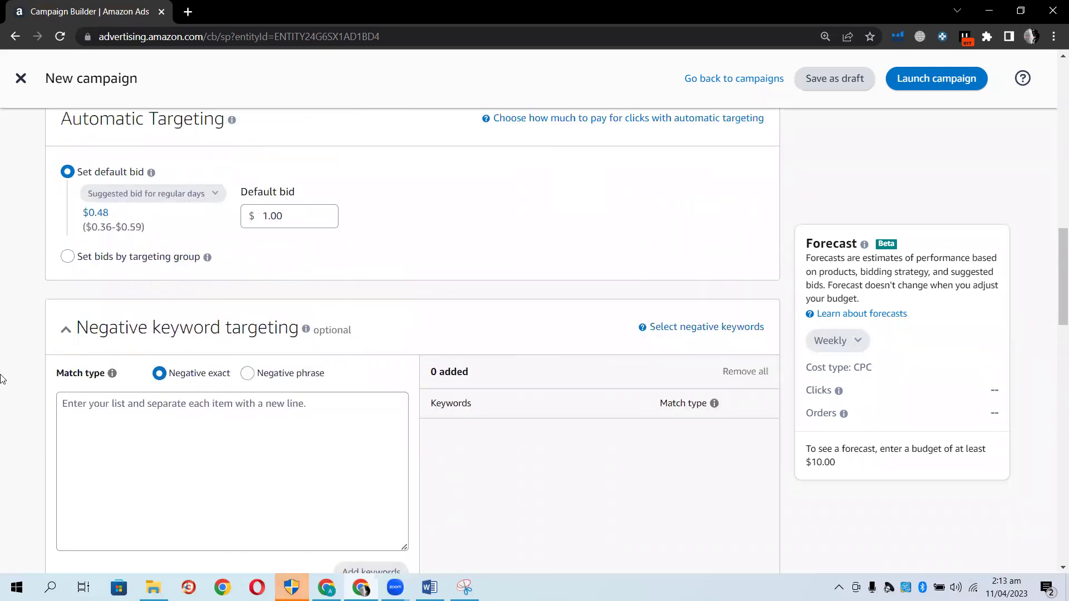
scroll(3, 379, "down", 10)
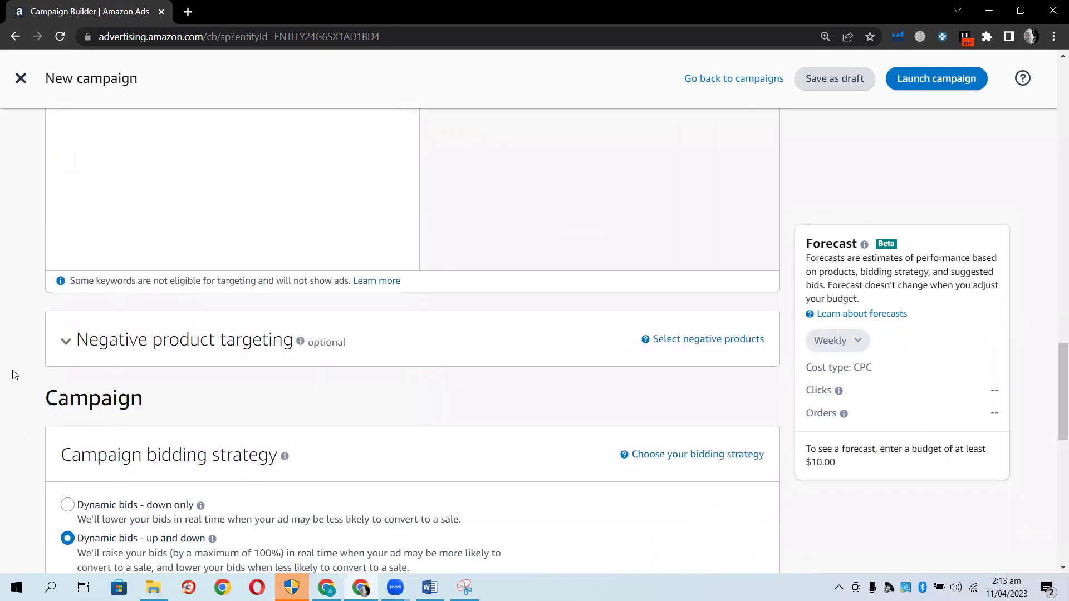
scroll(15, 374, "down", 1)
scroll(115, 424, "down", 1)
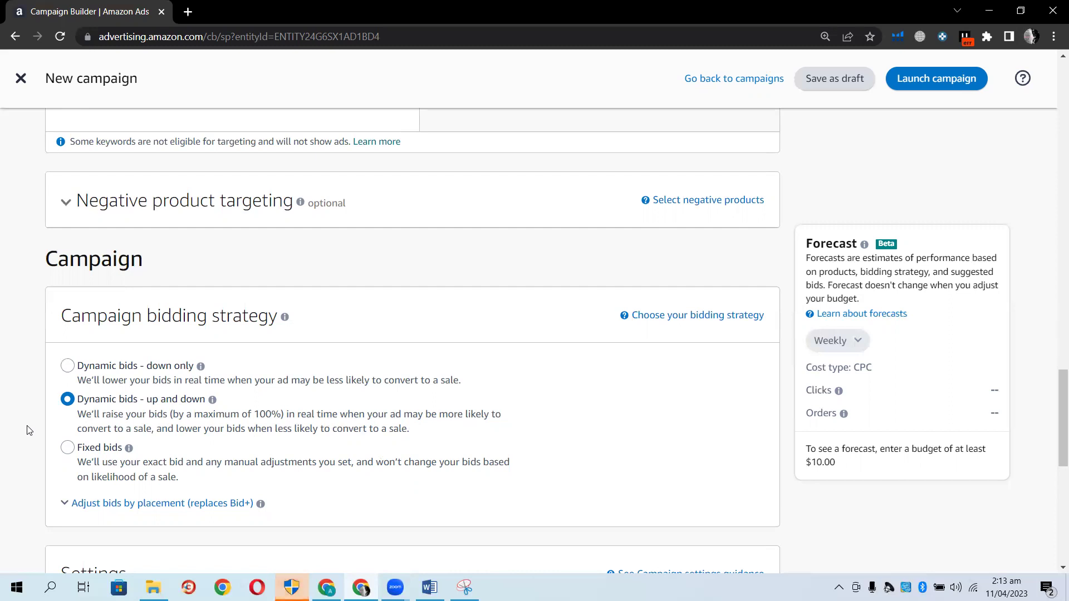
scroll(29, 430, "down", 1)
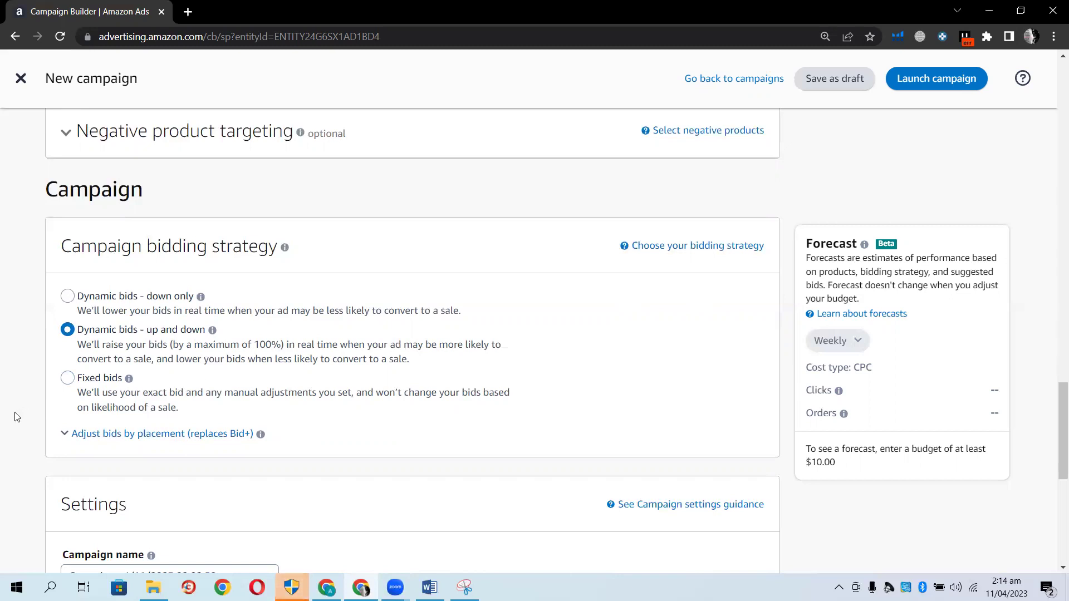
- Set the campaign's daily budget to $5.00 in the campaign settings
scroll(1, 411, "down", 6)
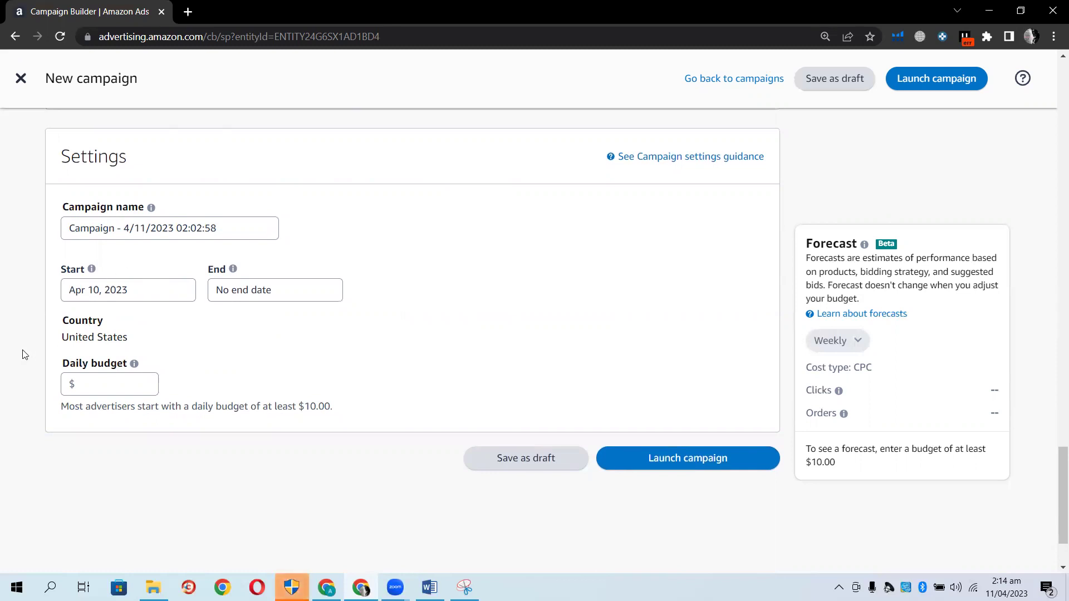
left_click(100, 378)
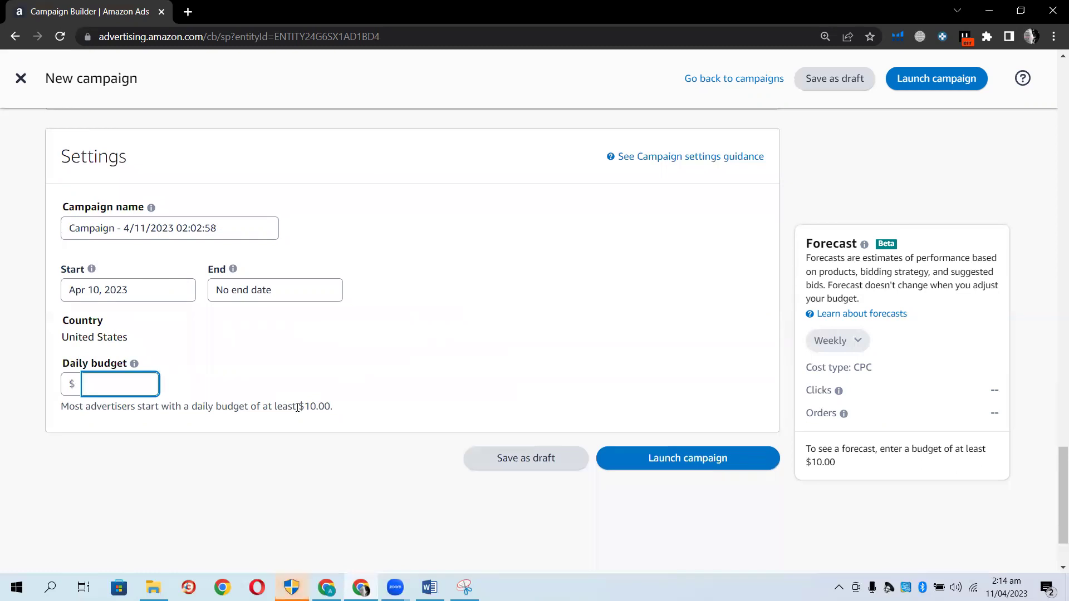
type("5")
left_click(27, 396)
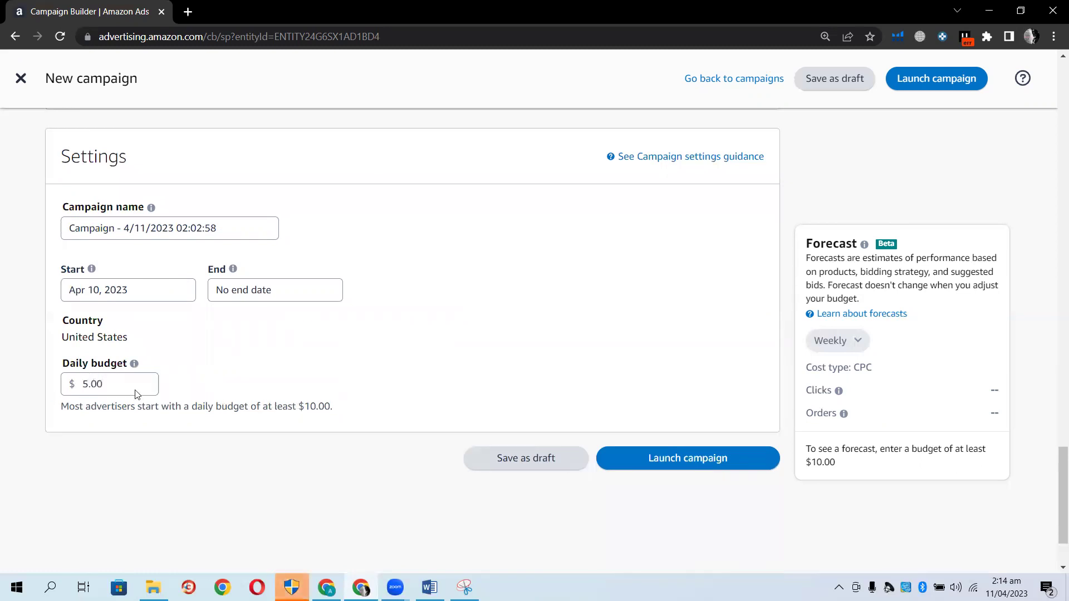
- Launch the campaign and review its summary of campaign and ad group settings
left_click(691, 460)
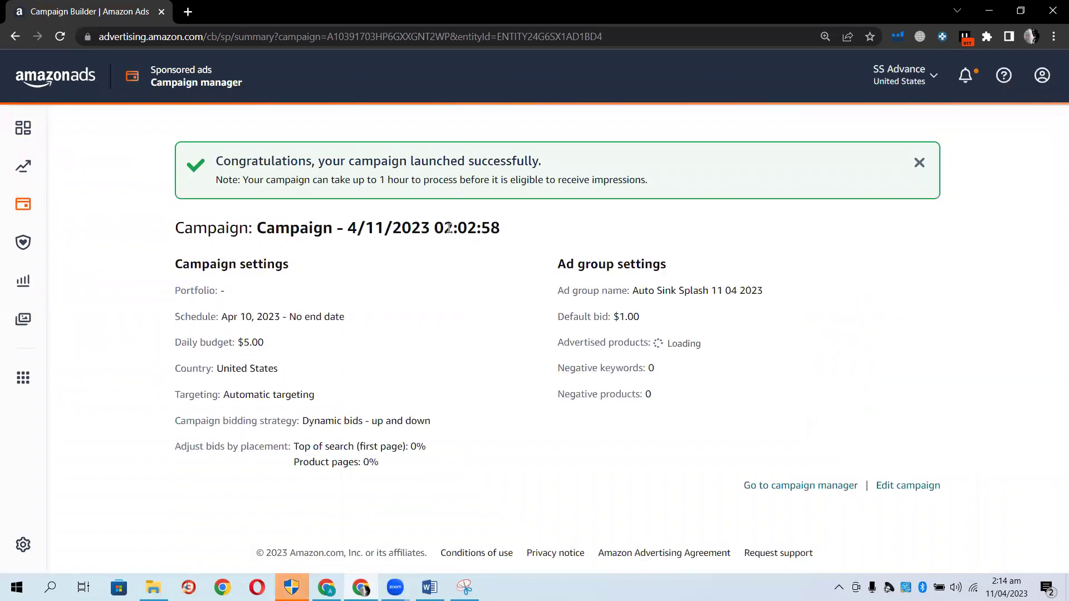
scroll(233, 392, "down", 2)
scroll(233, 392, "down", 1)
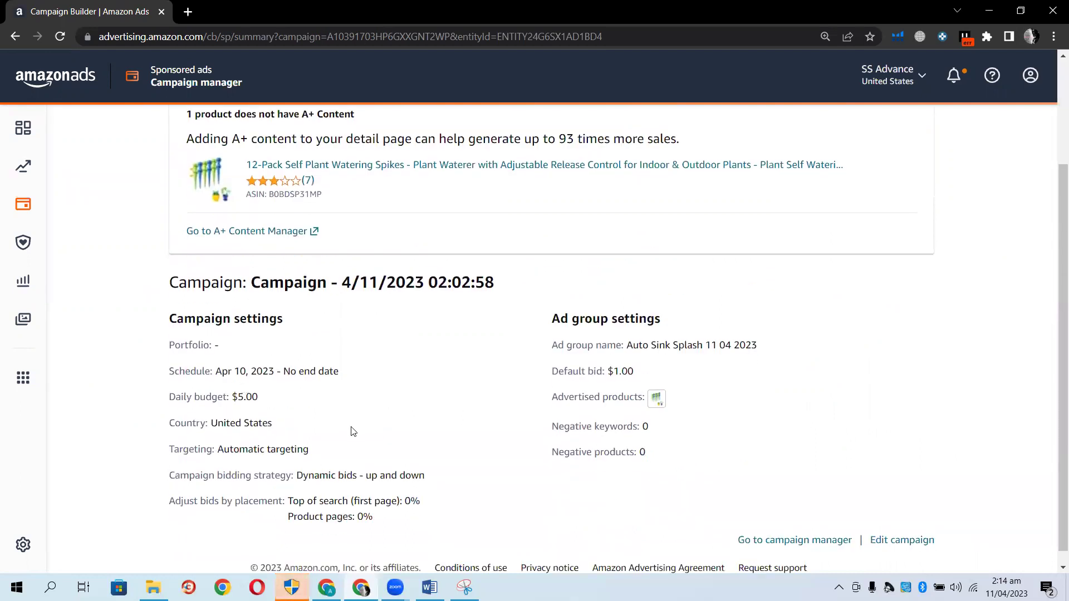